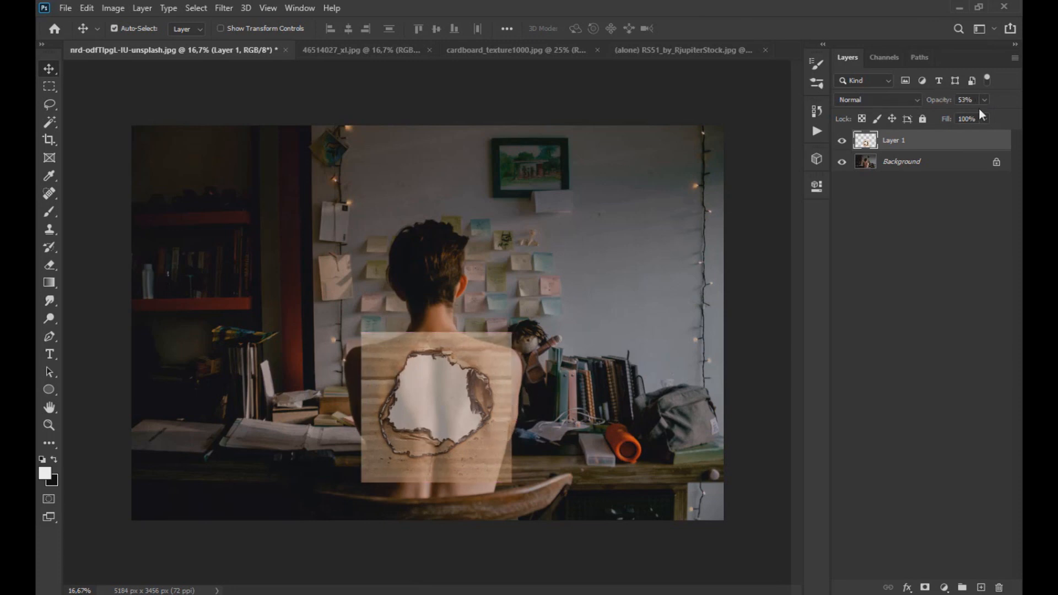
Step: Set Layer 1's opacity to 90% and scale the burnt cardboard to about 95.9% over the man's back
left_click_drag(981, 114, 1005, 116)
left_click(937, 142)
key("ctrl+t")
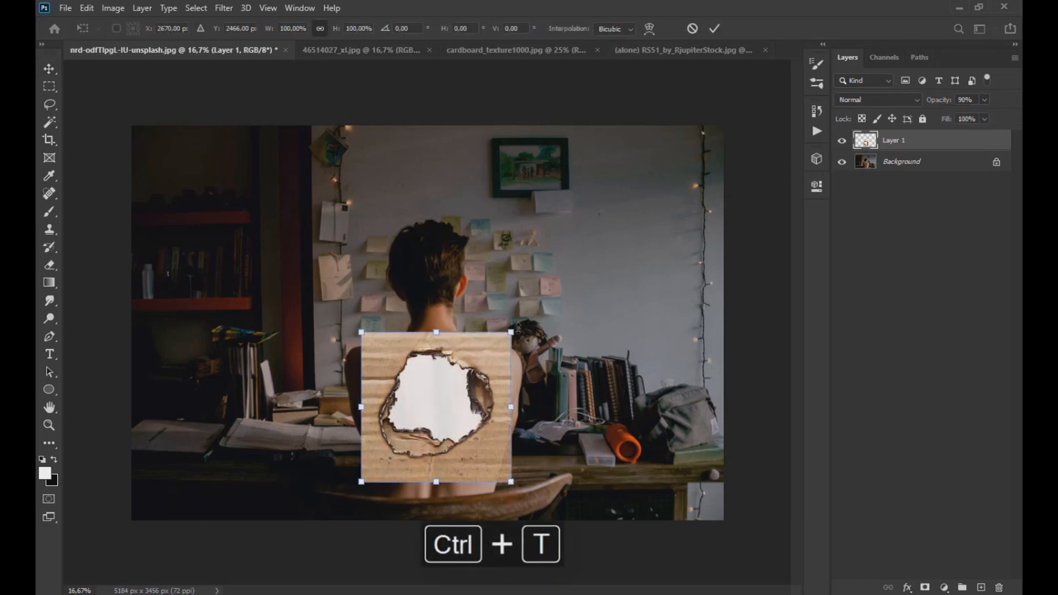
left_click_drag(517, 330, 507, 367)
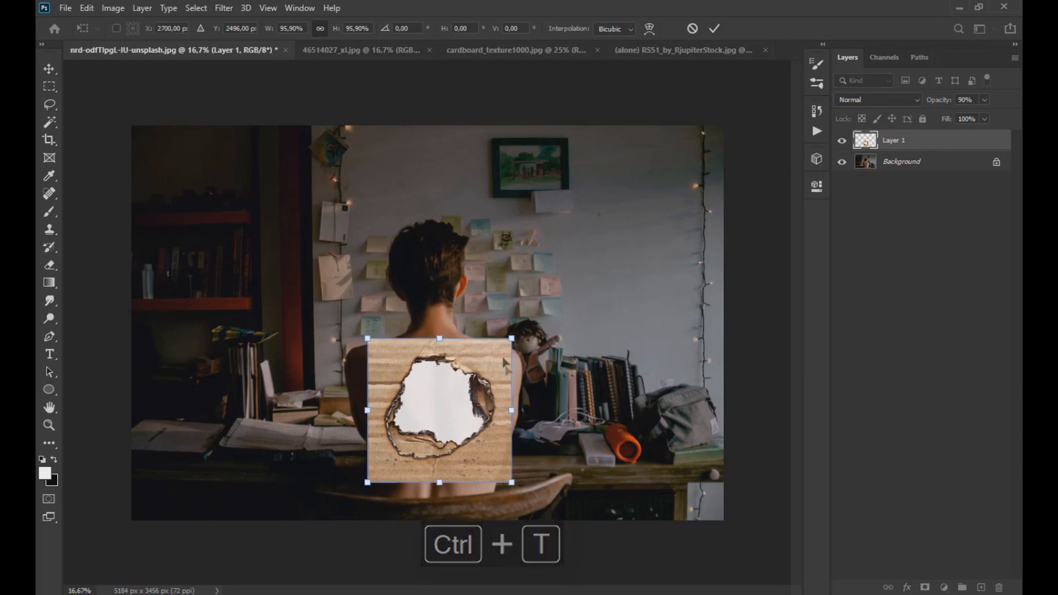
left_click(49, 69)
left_click_drag(504, 403, 506, 405)
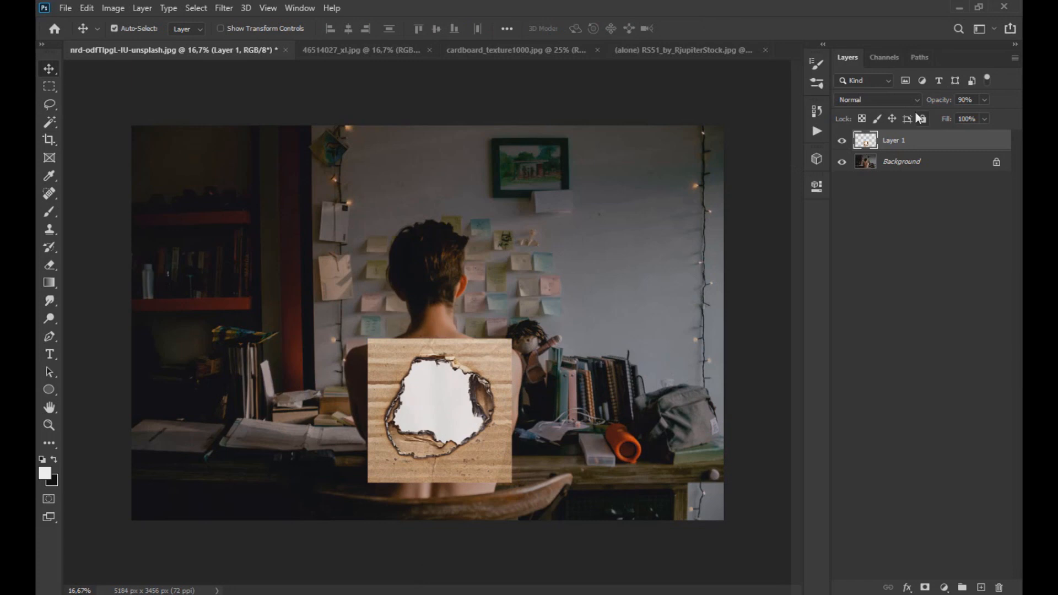
Step: Duplicate the burnt cardboard layer and hide the duplicate
key("ctrl+j")
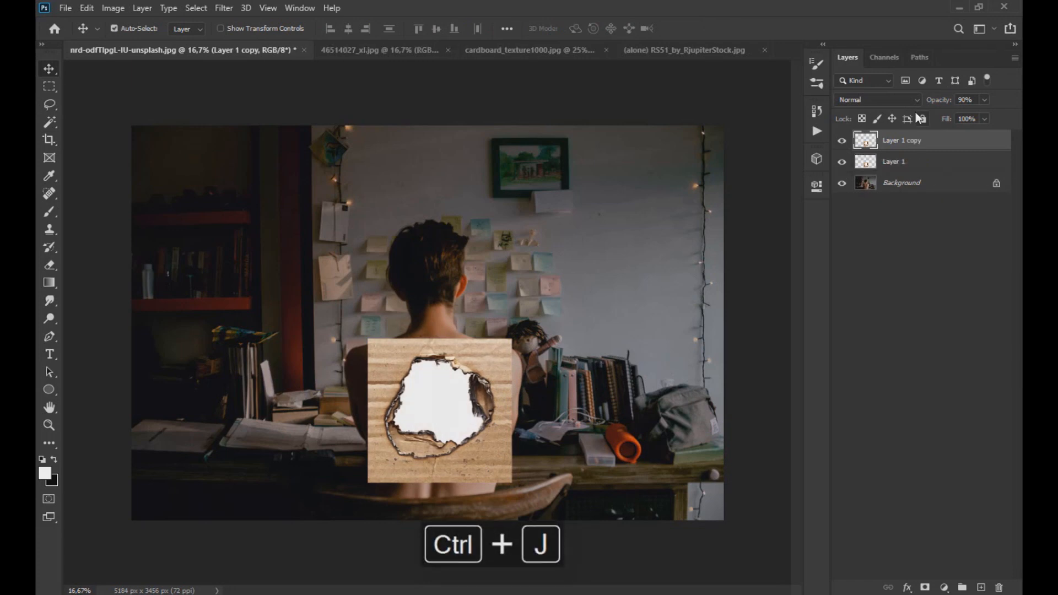
left_click_drag(495, 361, 557, 397)
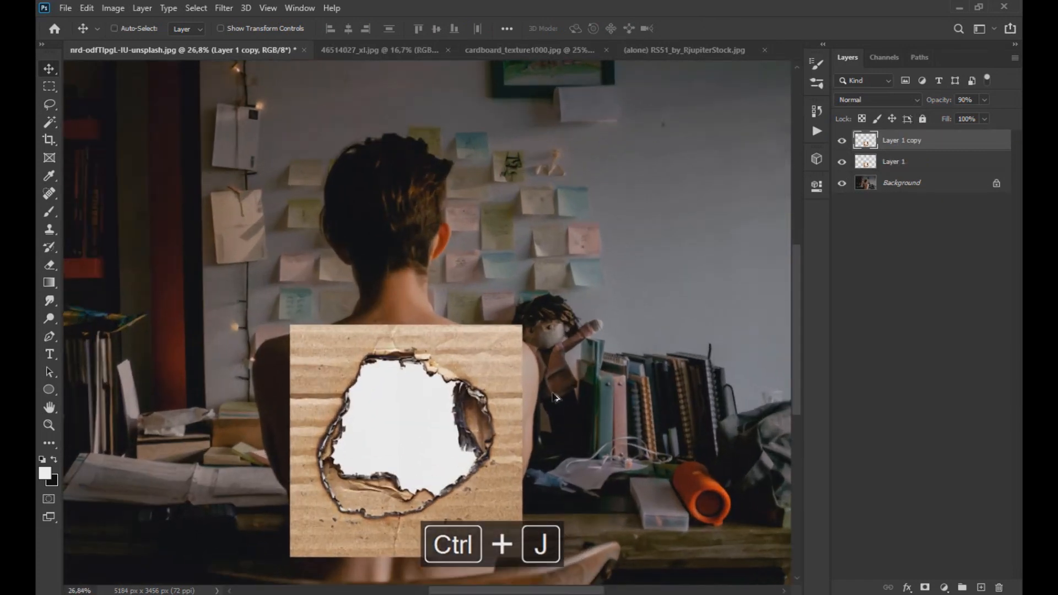
left_click(842, 143)
Step: Select the white centre of the hole on Layer 1 with the Magic Wand at tolerance 32, delete it and deselect
left_click(867, 163)
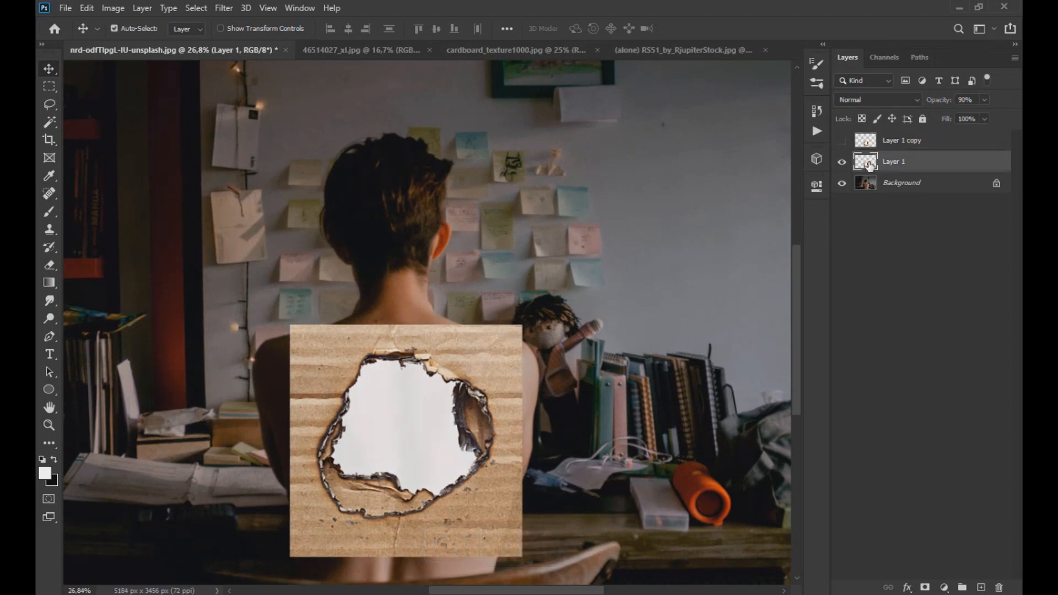
left_click(54, 122)
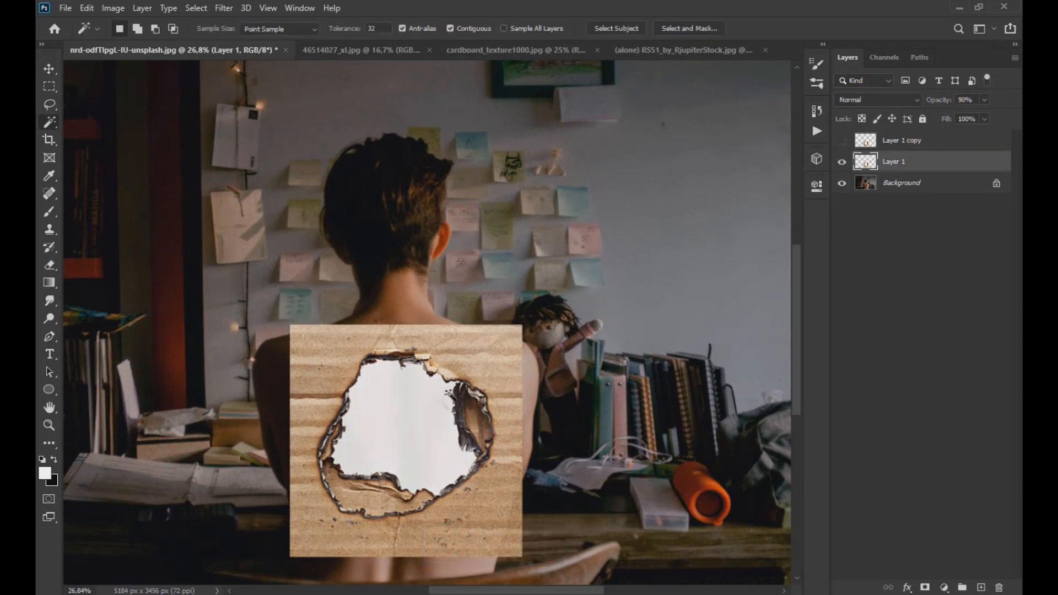
left_click(408, 417)
key("Delete")
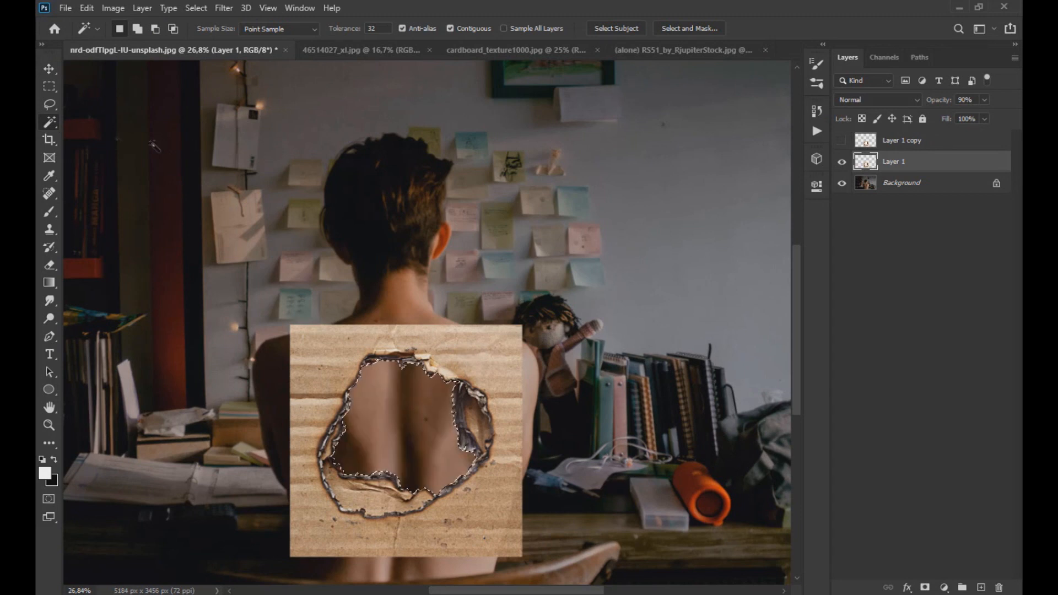
key("ctrl+d")
left_click(49, 68)
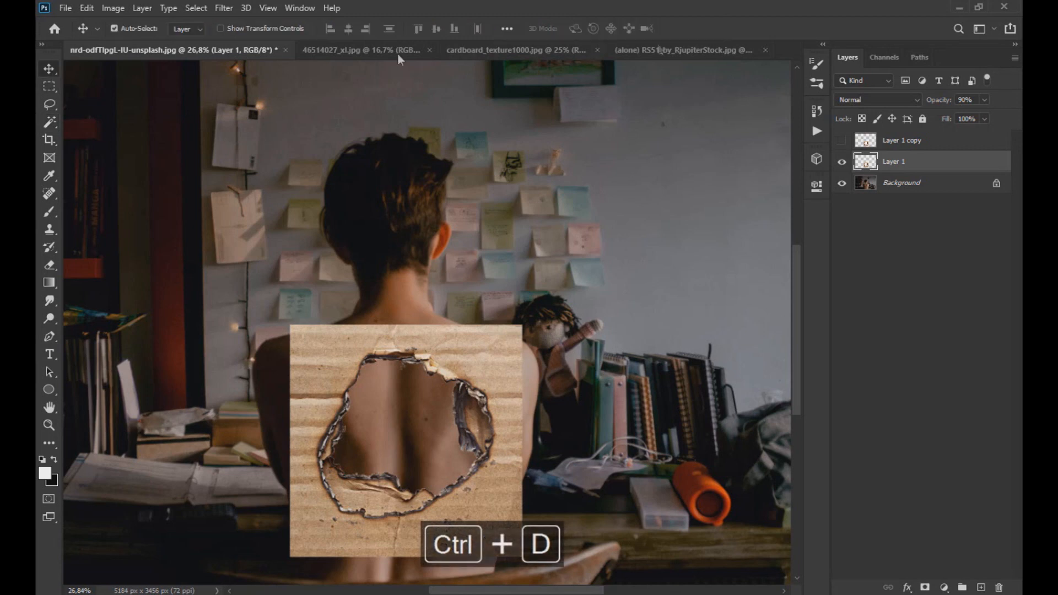
Step: Change Layer 1's blending mode to Multiply
left_click(899, 99)
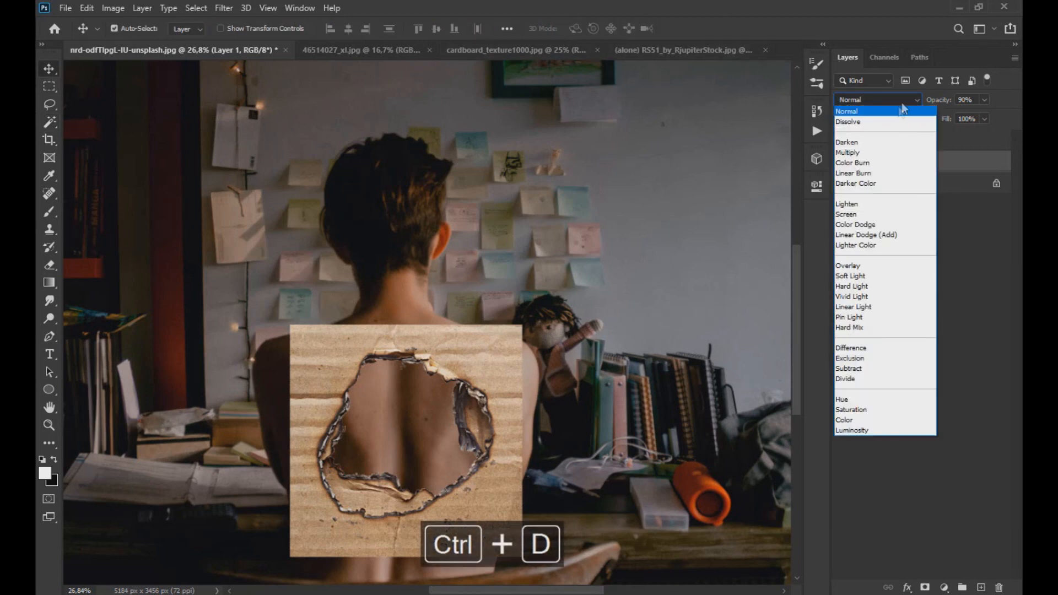
left_click(878, 150)
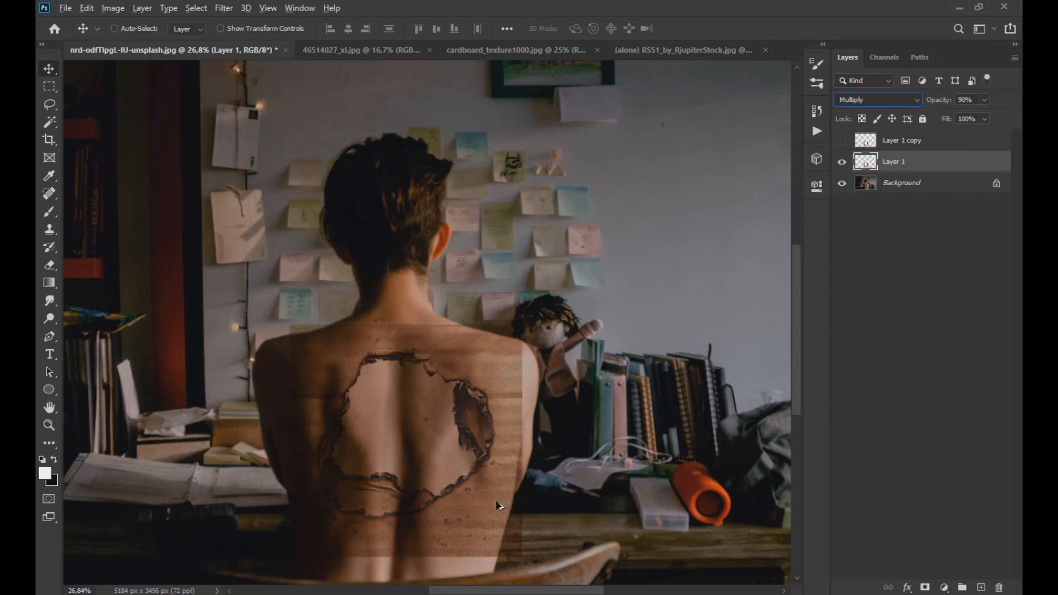
left_click(538, 477)
Step: Add a layer mask to Layer 1 and set up a soft black brush of 180 px at 100% opacity
scroll(497, 491, "up", 6)
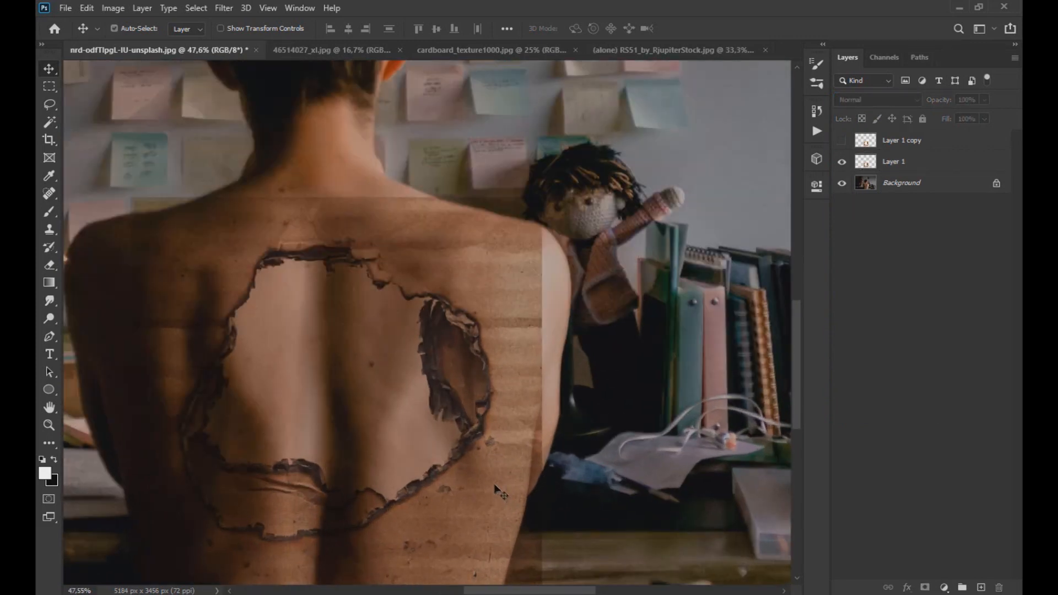
scroll(380, 392, "down", 1)
left_click(940, 163)
left_click(925, 587)
key("d")
left_click(49, 211)
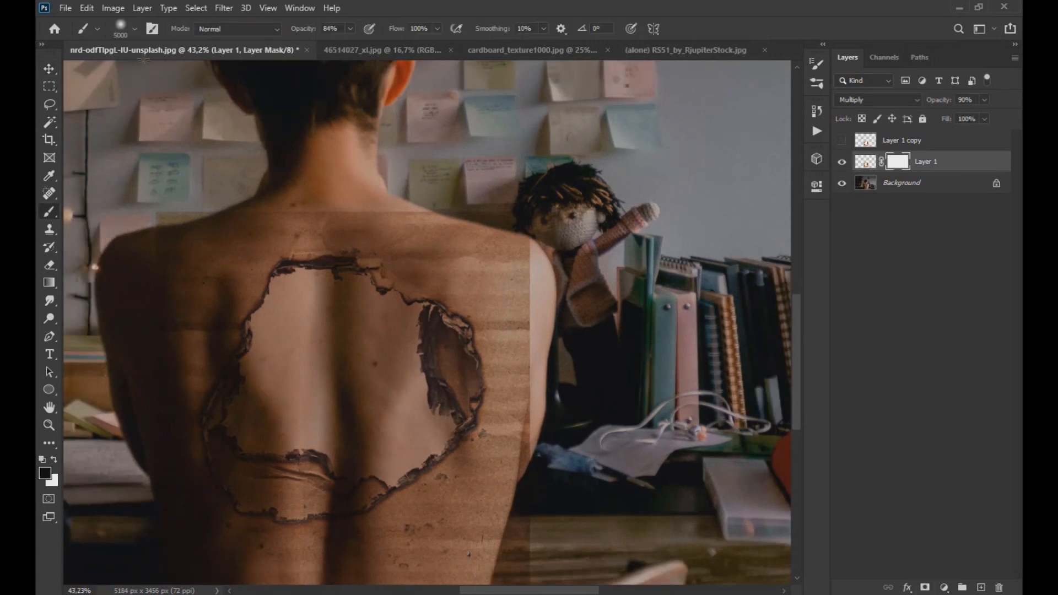
left_click(136, 28)
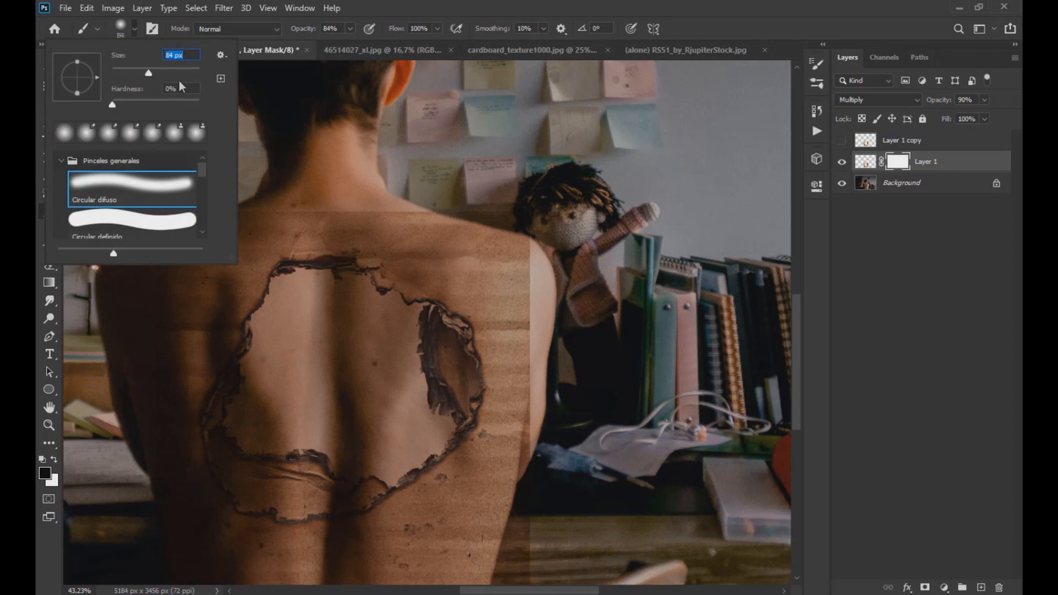
left_click(350, 29)
left_click_drag(351, 44, 389, 50)
Step: Paint black on Layer 1's mask to hide the outer cardboard around the burnt hole on the back
mouse_move(443, 208)
left_mouse_down()
mouse_move(536, 227)
mouse_move(372, 195)
mouse_move(237, 203)
mouse_move(274, 201)
mouse_move(150, 228)
mouse_move(179, 217)
mouse_move(151, 227)
mouse_move(177, 216)
mouse_move(170, 302)
mouse_move(151, 321)
mouse_move(161, 290)
mouse_move(167, 319)
mouse_move(172, 311)
mouse_move(163, 435)
mouse_move(190, 534)
left_mouse_up()
mouse_move(523, 309)
left_mouse_down()
mouse_move(514, 289)
mouse_move(524, 247)
mouse_move(533, 450)
mouse_move(477, 523)
left_mouse_up()
scroll(491, 493, "down", 2)
mouse_move(513, 443)
left_mouse_down()
mouse_move(448, 515)
mouse_move(515, 532)
mouse_move(460, 510)
mouse_move(203, 514)
left_mouse_up()
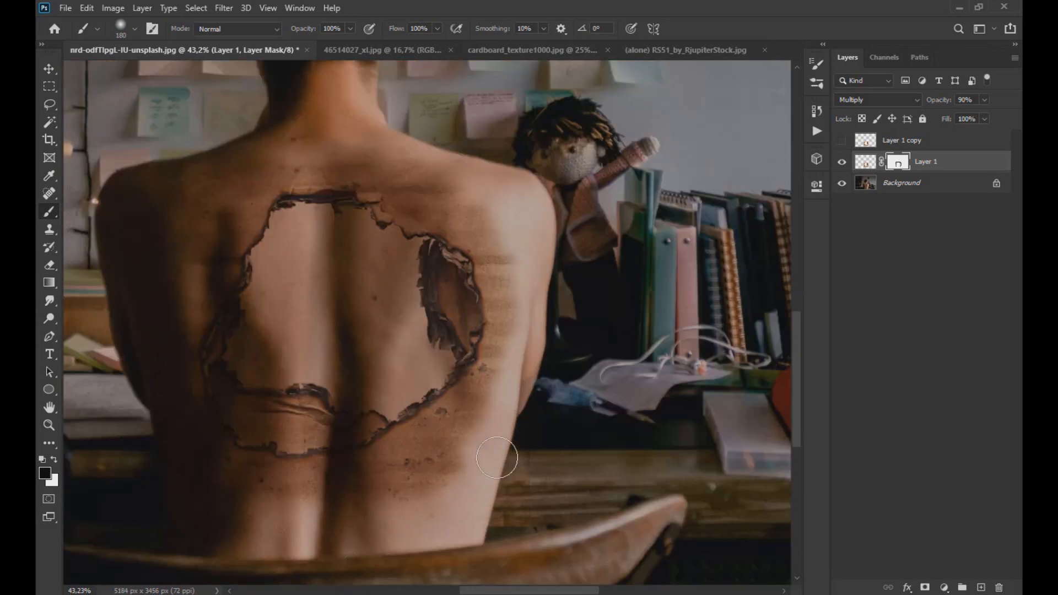
mouse_move(468, 413)
left_mouse_down()
mouse_move(385, 475)
mouse_move(417, 493)
mouse_move(259, 493)
mouse_move(173, 463)
left_mouse_up()
mouse_move(168, 341)
left_mouse_down()
mouse_move(191, 259)
mouse_move(242, 167)
mouse_move(288, 144)
mouse_move(397, 167)
mouse_move(500, 237)
mouse_move(522, 297)
mouse_move(527, 367)
left_mouse_up()
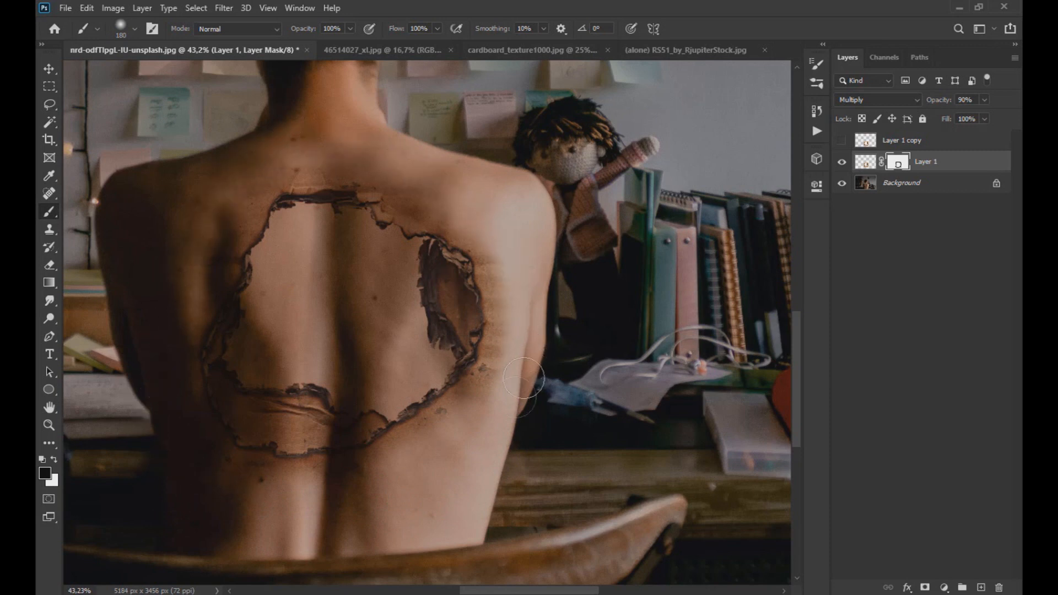
Step: Mask out the remaining cardboard texture close to the hole's burnt rim with an 86 px brush at 78% opacity
left_click(134, 29)
left_click(349, 29)
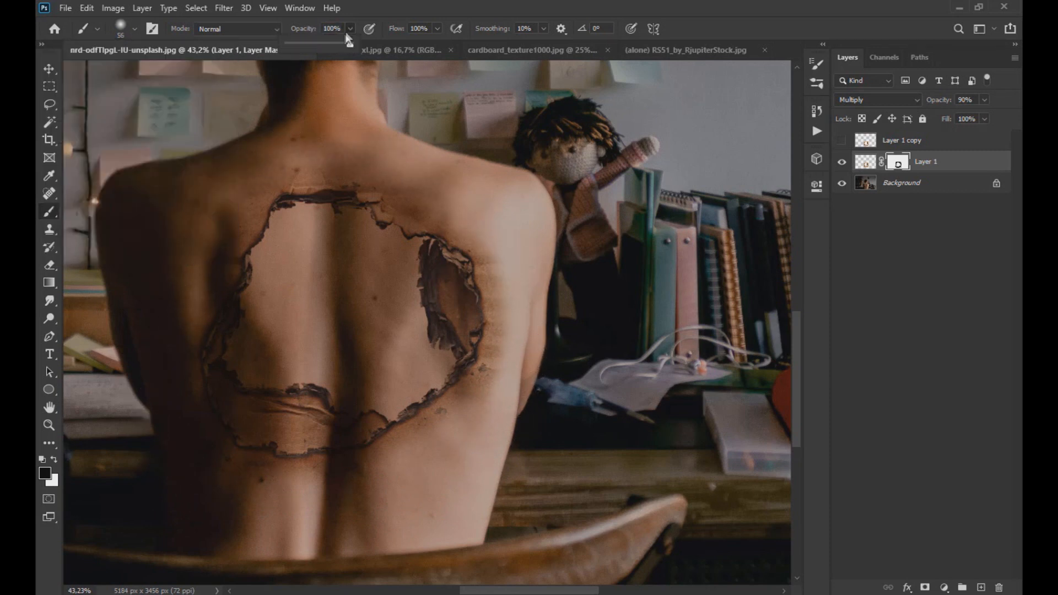
scroll(485, 265, "up", 5)
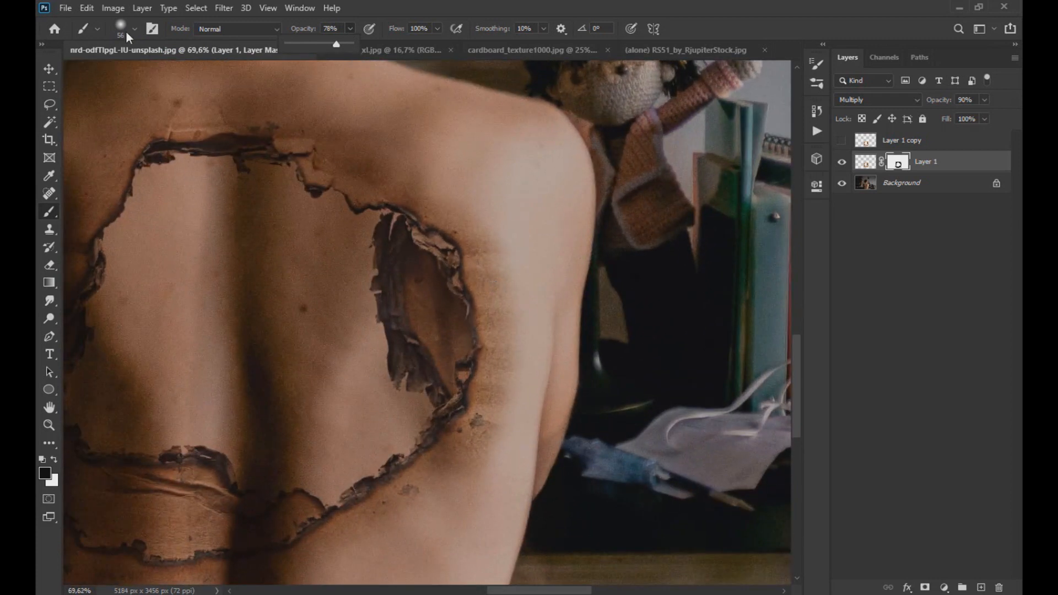
left_click(130, 31)
key("Return")
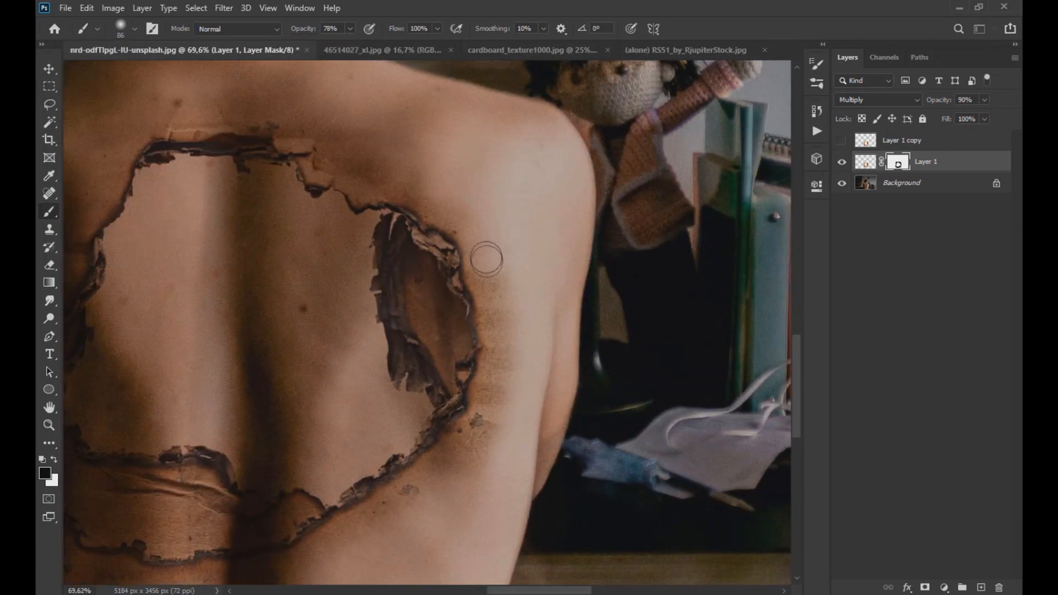
mouse_move(444, 466)
left_mouse_down()
mouse_move(398, 528)
mouse_move(500, 448)
mouse_move(390, 515)
left_mouse_up()
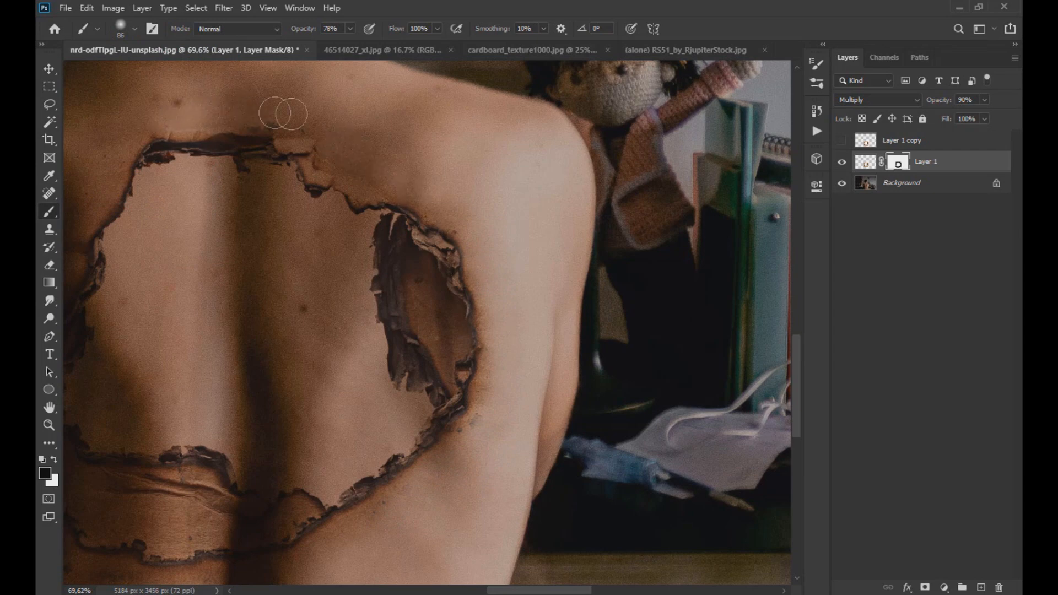
scroll(422, 170, "down", 3)
scroll(203, 193, "up", 5)
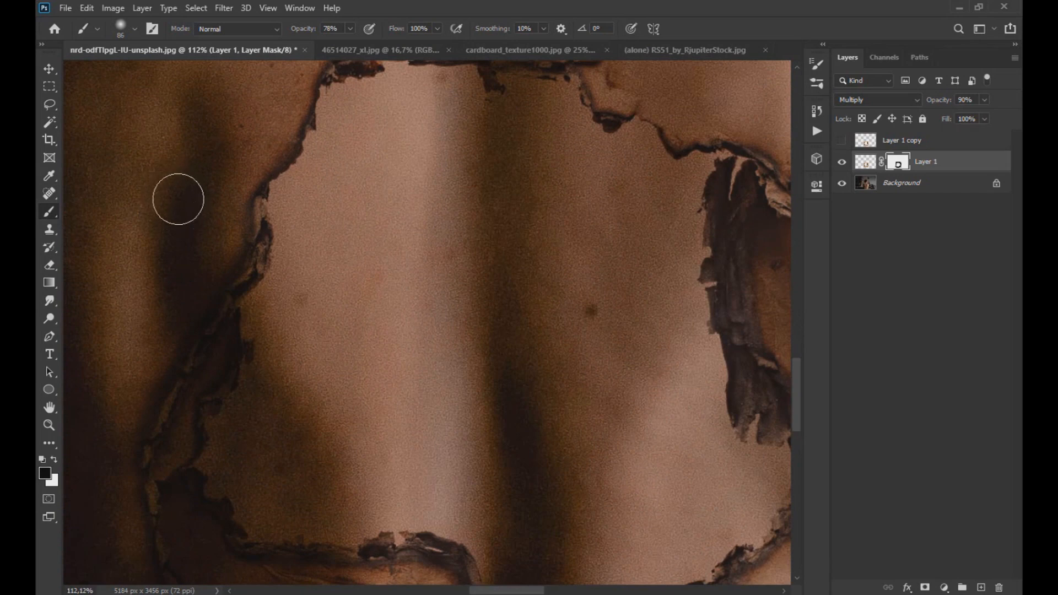
scroll(257, 111, "down", 3)
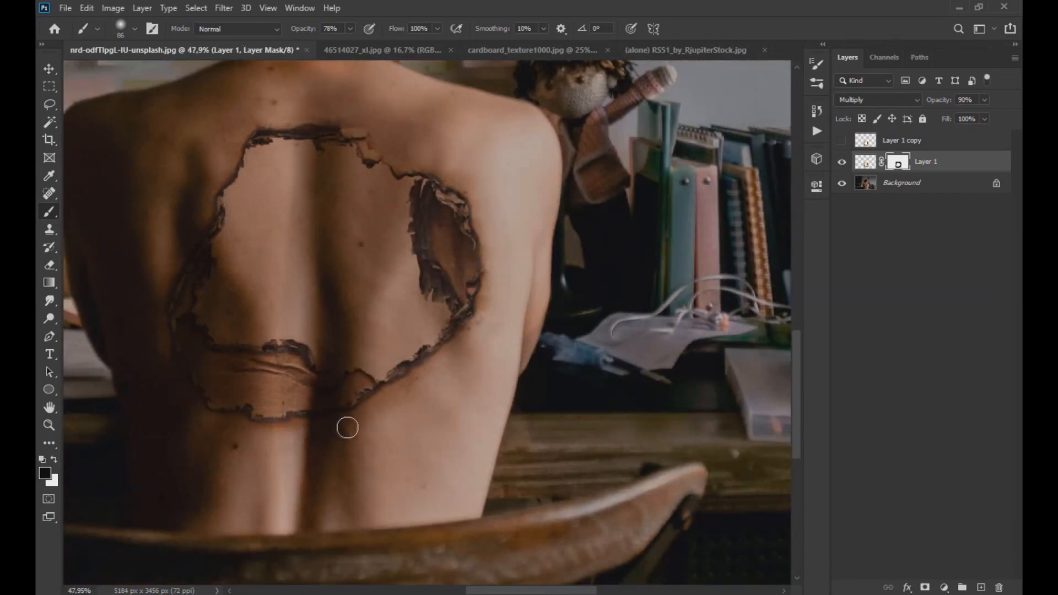
scroll(397, 415, "down", 2)
scroll(394, 428, "up", 4)
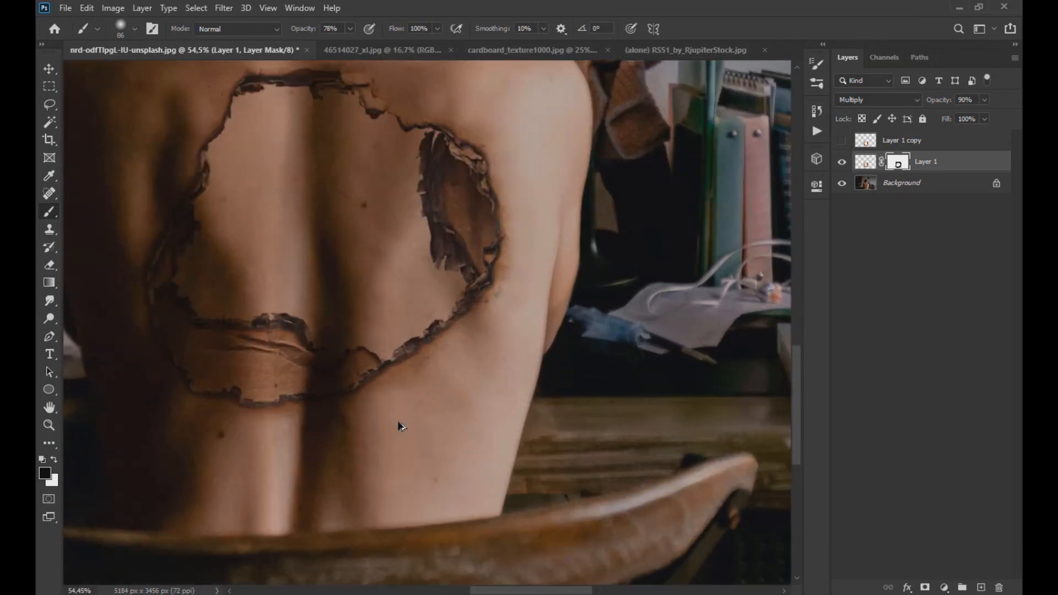
Step: Split the white Blend If slider for This Layer to 159 / 255 in Layer 1's blending options and apply it
left_click(865, 162)
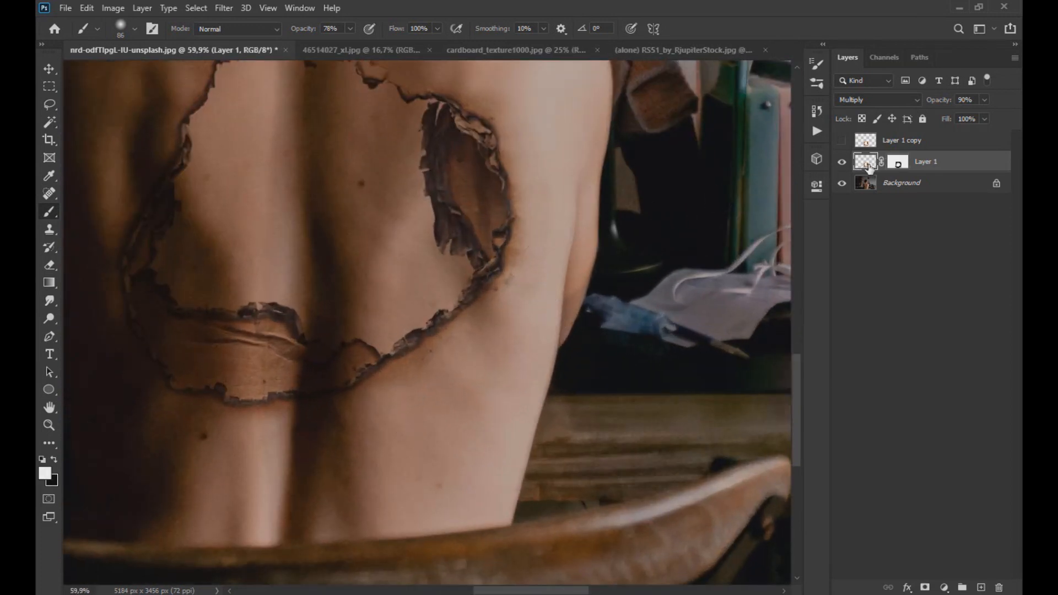
double_click(869, 162)
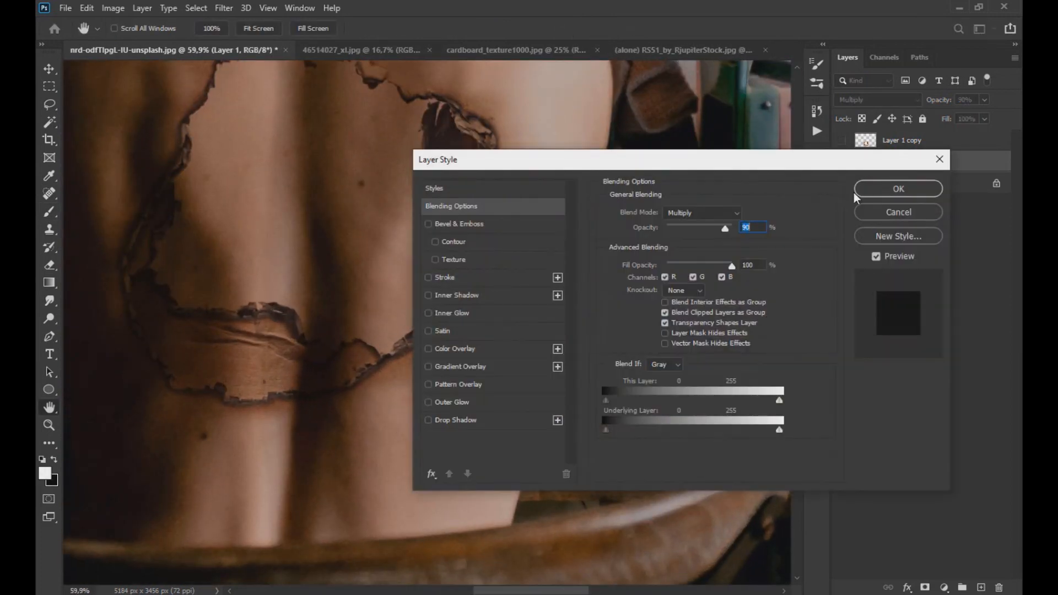
left_click_drag(732, 411, 697, 411)
key("alt")
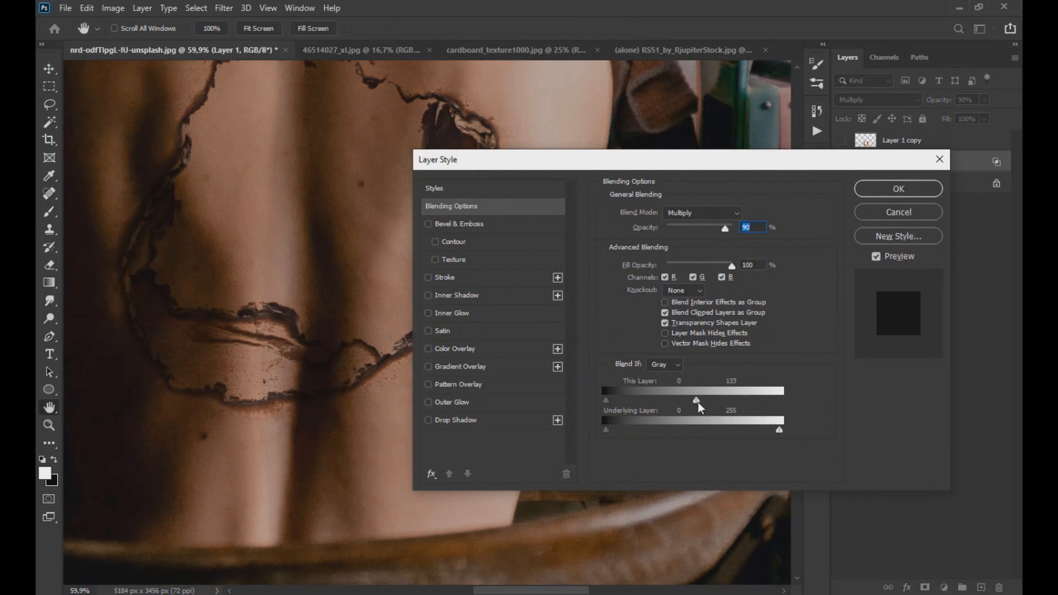
left_click_drag(736, 406, 784, 402)
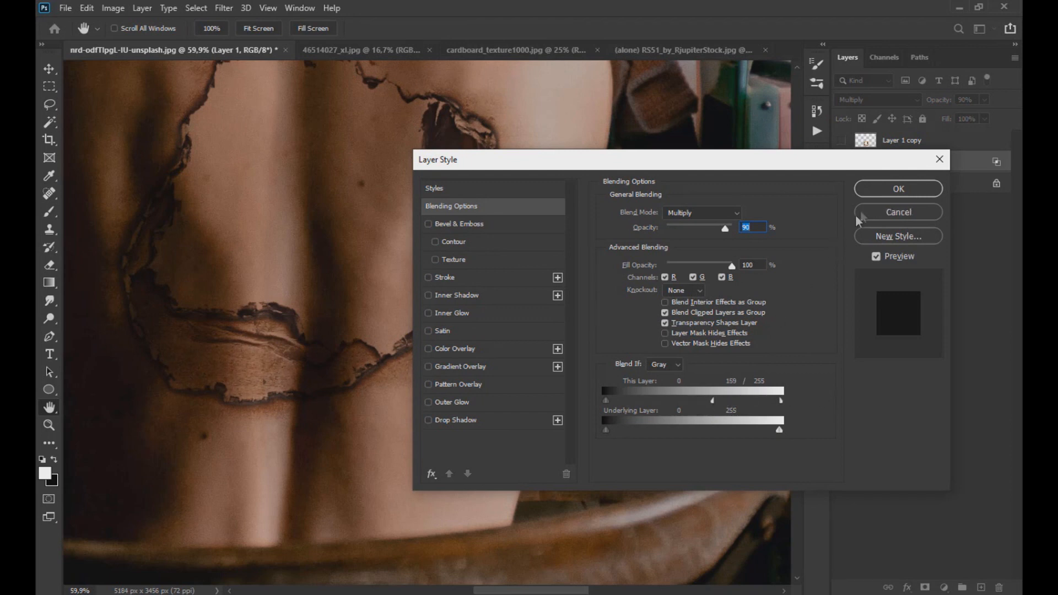
left_click(898, 188)
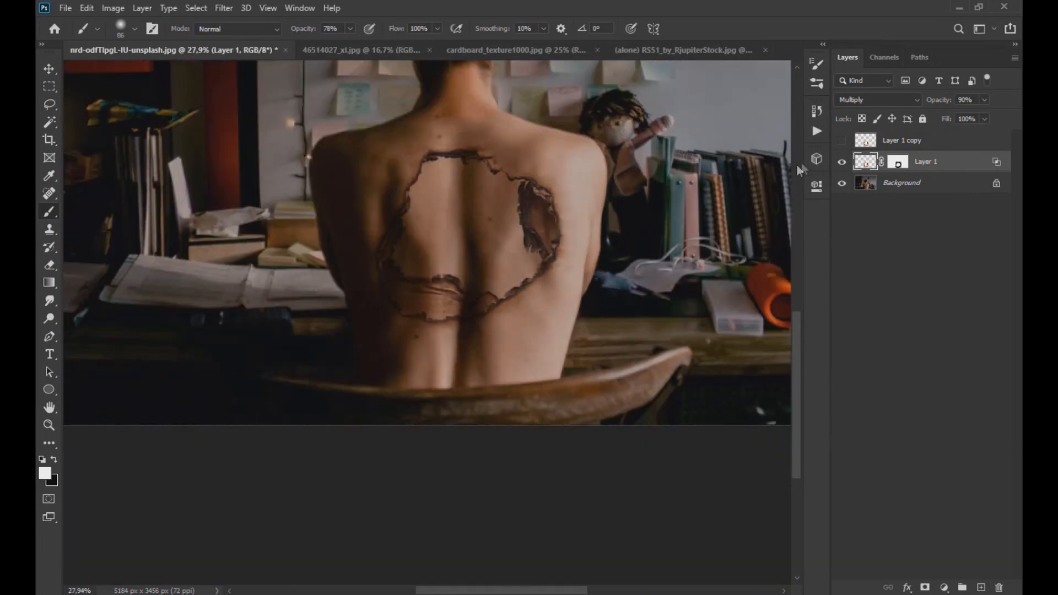
Step: Show the duplicate cardboard layer and give it a layer mask made from Layer 1's mask selection
left_click(840, 141)
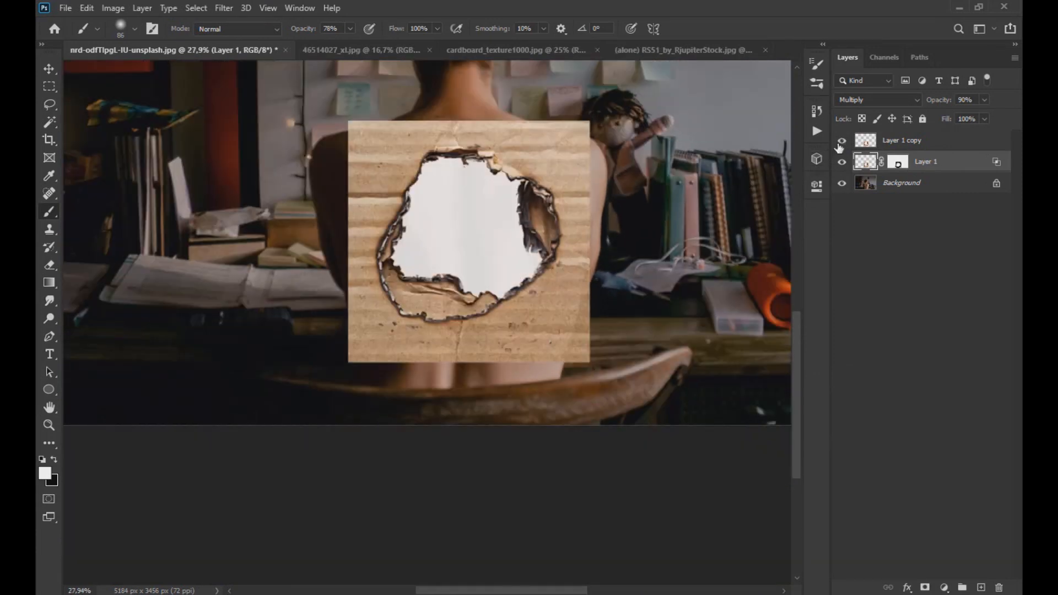
left_click(899, 163, "ctrl")
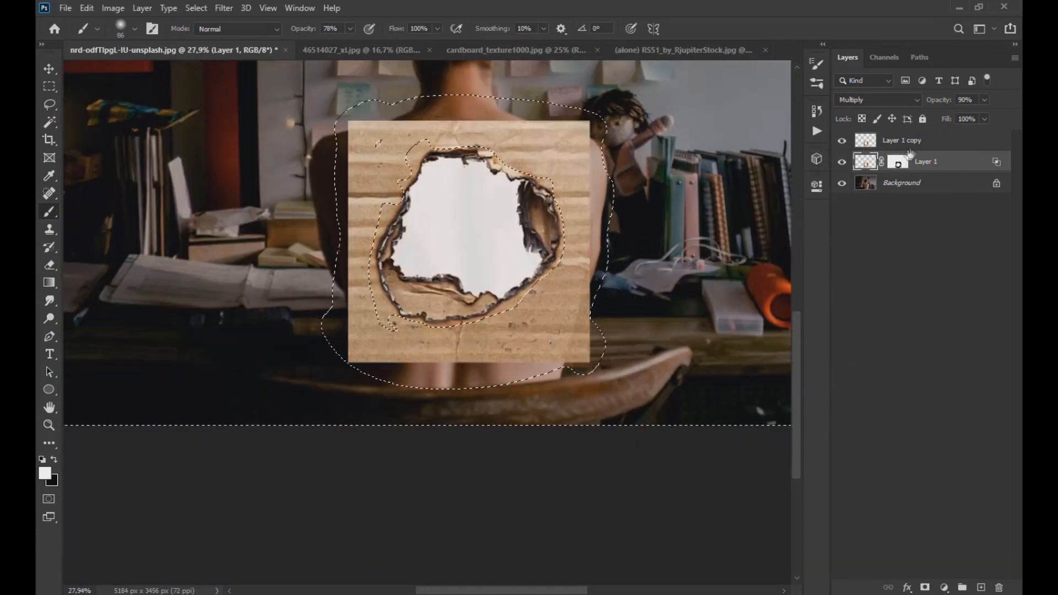
left_click(910, 145)
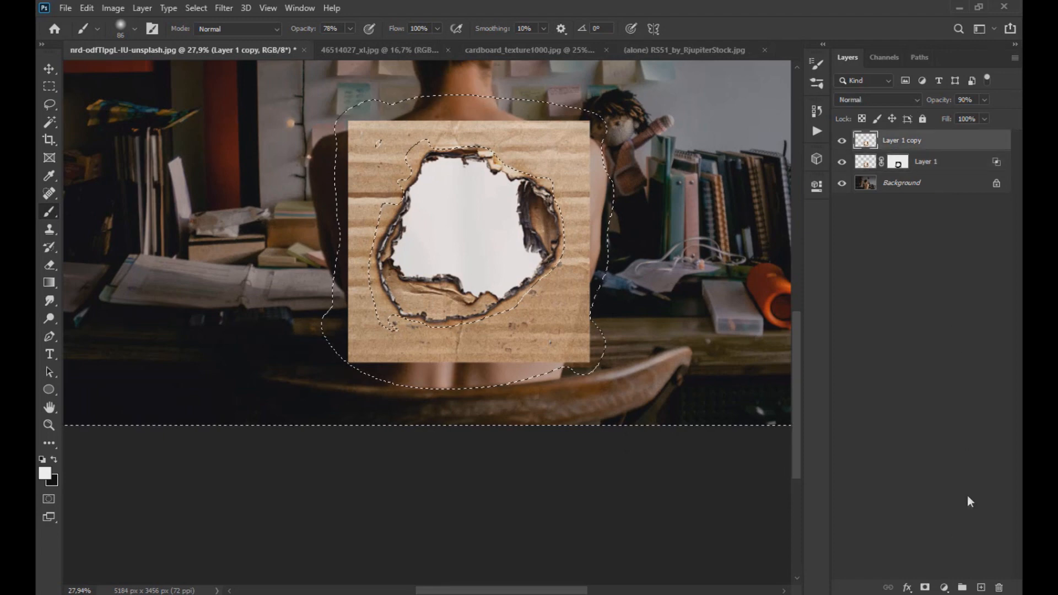
left_click(926, 588)
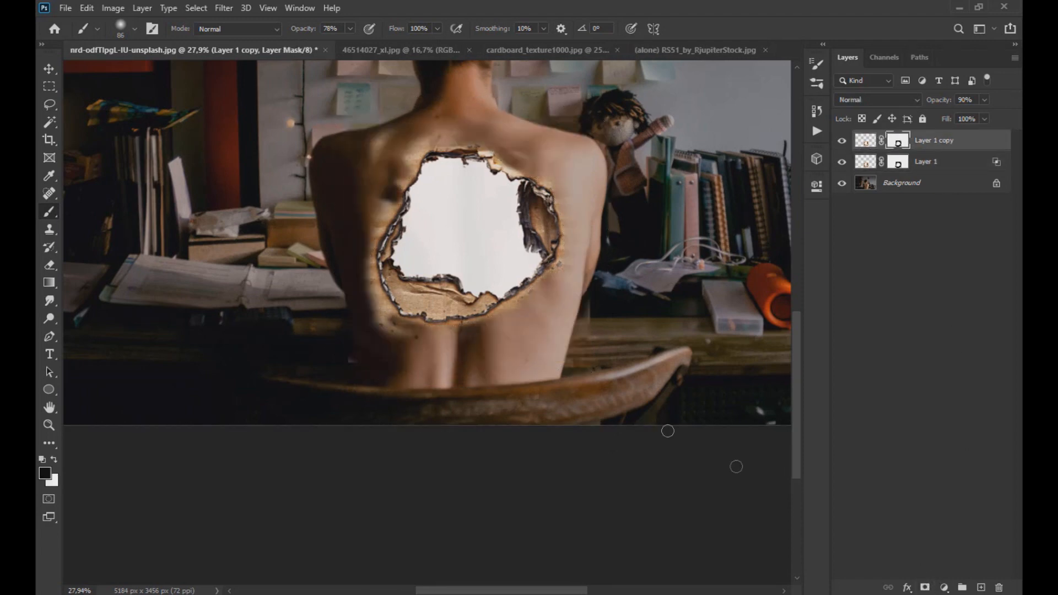
Step: Paint the duplicate's mask with a larger black brush at 100% opacity to hide the cardboard glow outside the burnt rim
scroll(422, 330, "up", 5)
scroll(266, 224, "up", 3)
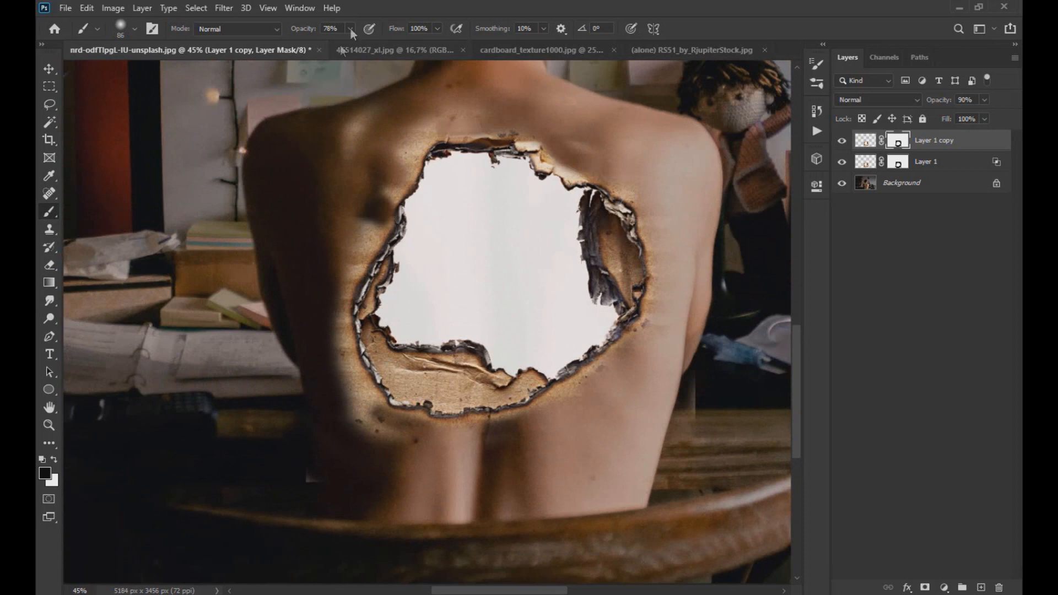
left_click_drag(360, 128, 354, 138)
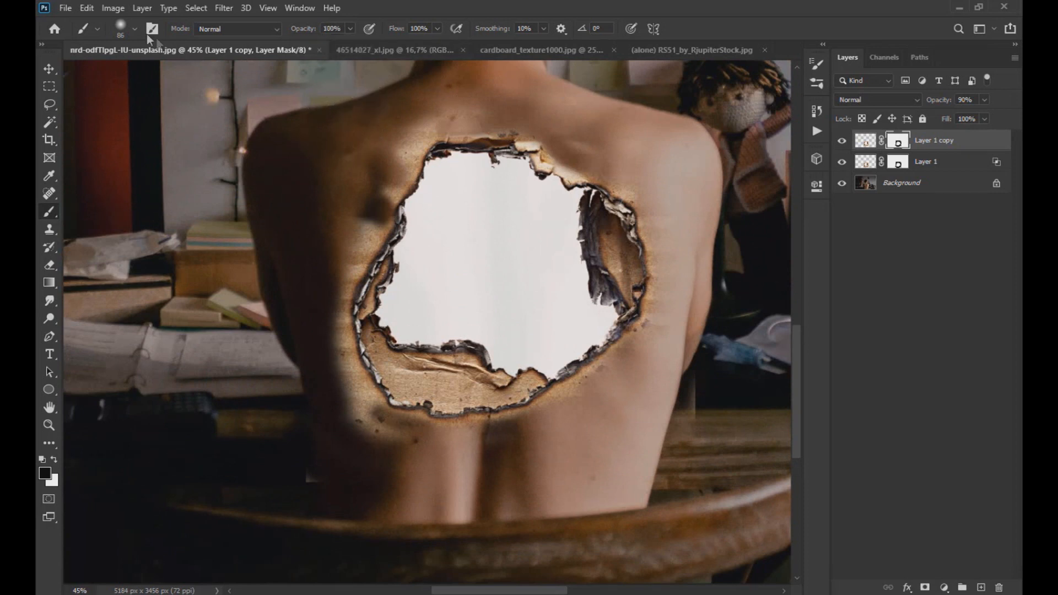
left_click(134, 28)
left_click_drag(154, 72, 171, 73)
left_click(387, 111)
mouse_move(386, 111)
left_mouse_down()
mouse_move(425, 110)
mouse_move(364, 221)
mouse_move(332, 338)
mouse_move(356, 399)
mouse_move(395, 447)
mouse_move(339, 387)
mouse_move(307, 278)
mouse_move(363, 407)
mouse_move(432, 436)
mouse_move(527, 420)
mouse_move(602, 374)
mouse_move(661, 308)
mouse_move(665, 261)
mouse_move(634, 172)
mouse_move(542, 131)
left_mouse_up()
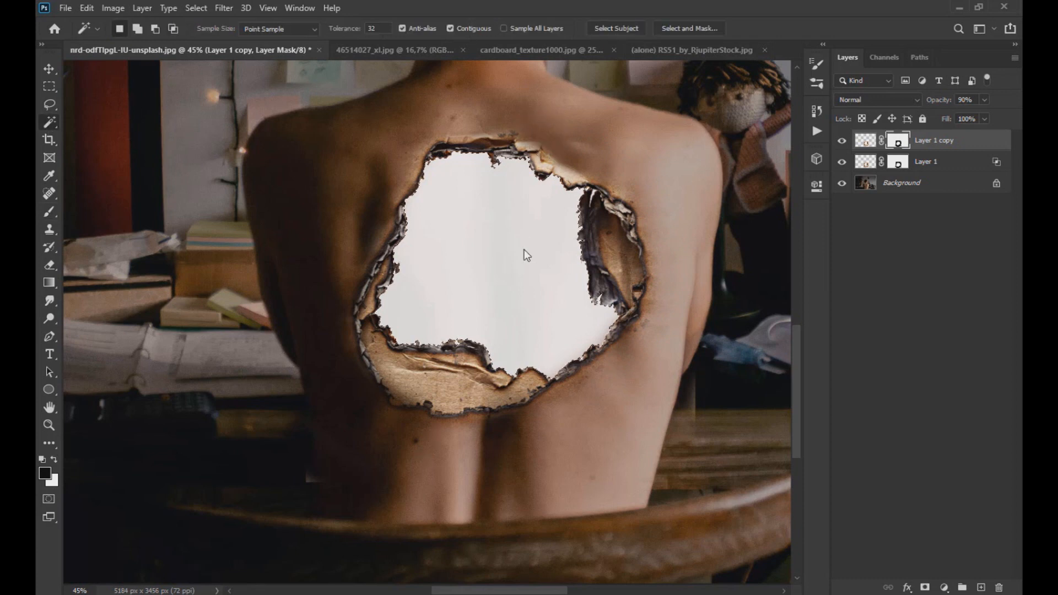
Step: Mask out the white inside of the hole on Layer 1 copy, fill the selection with black on a new layer, and deselect
mouse_move(441, 166)
left_mouse_down()
mouse_move(402, 319)
mouse_move(485, 134)
mouse_move(419, 327)
mouse_move(538, 113)
mouse_move(571, 118)
mouse_move(496, 337)
mouse_move(567, 225)
mouse_move(601, 308)
mouse_move(595, 330)
mouse_move(567, 176)
left_mouse_up()
key("x")
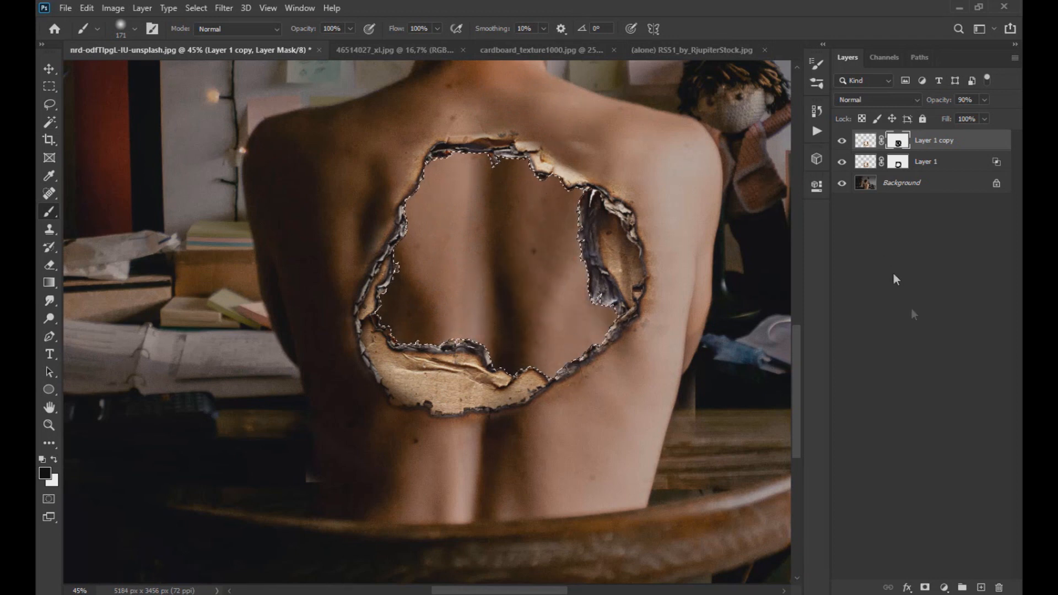
left_click(980, 587)
left_click(53, 459)
right_click(50, 282)
left_click(110, 296)
left_click(428, 295)
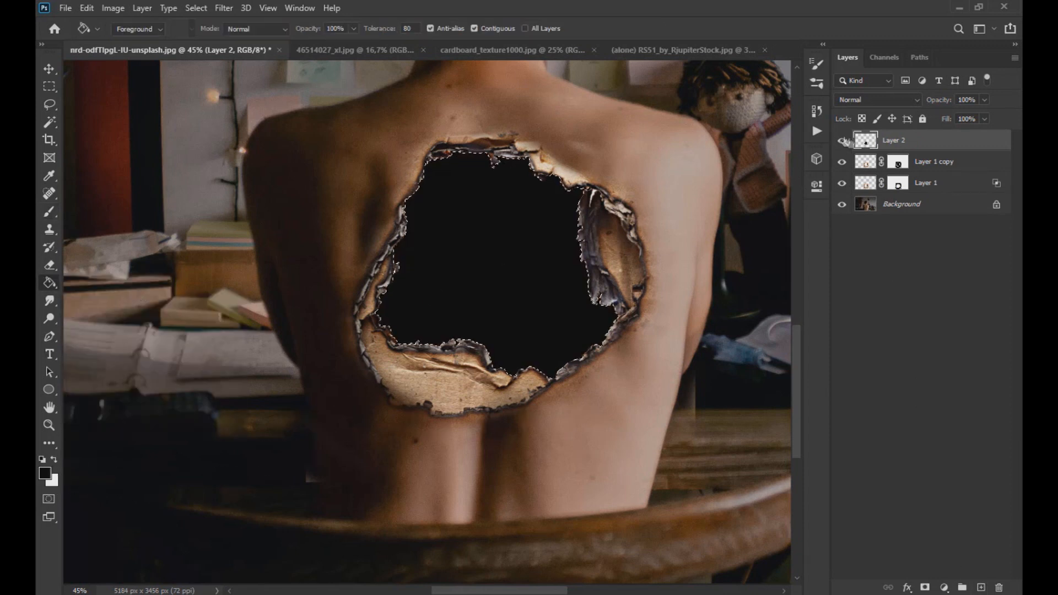
left_click(867, 164)
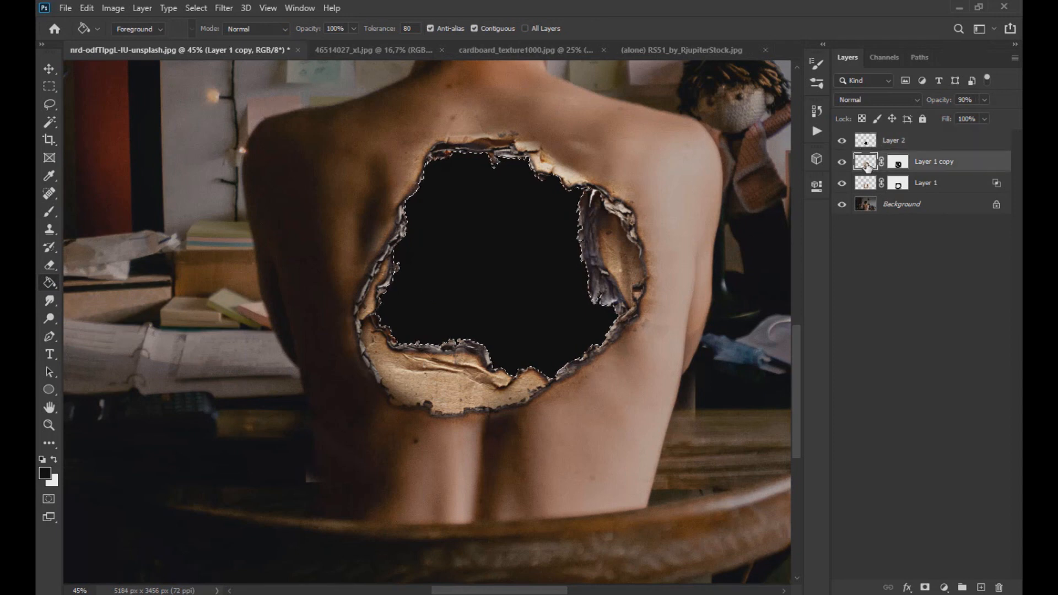
key("ctrl+d")
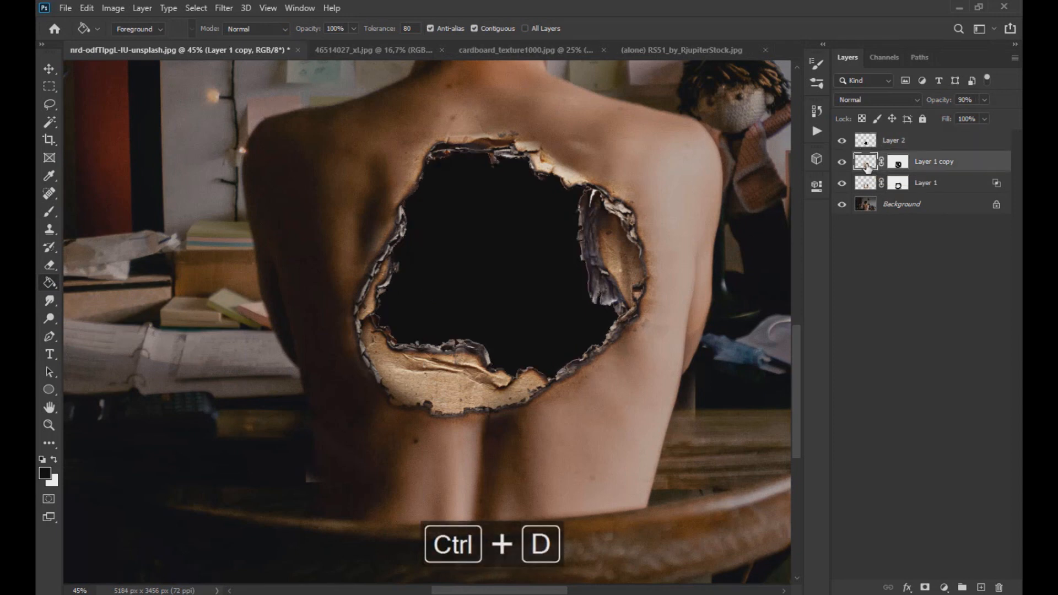
Step: Blend the duplicate cardboard into the skin around the hole's upper edge and right flap, painting its mask black at 84 px and 40% opacity
left_click(897, 163)
left_click(50, 211)
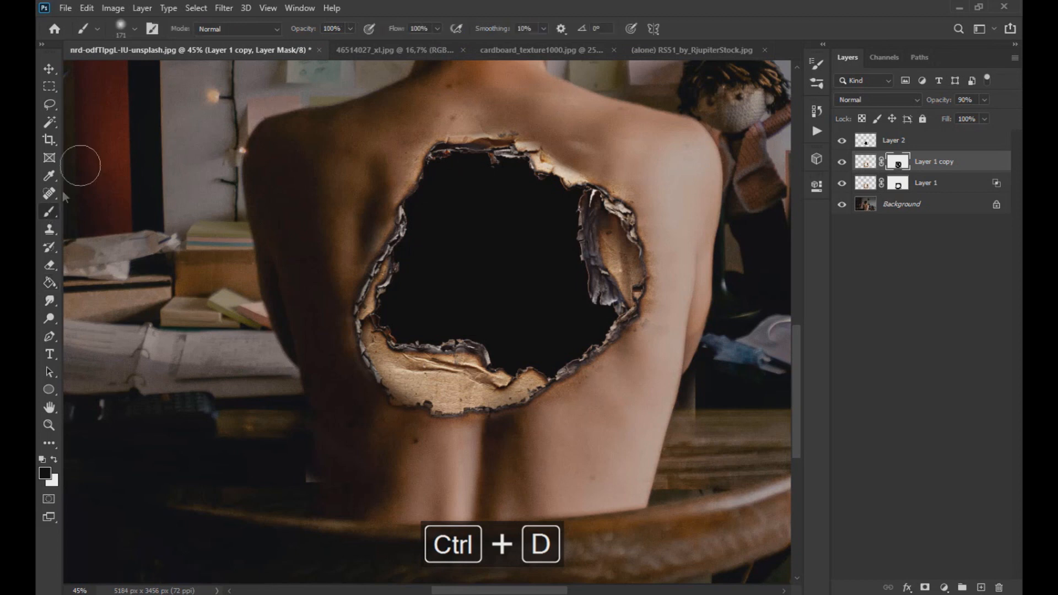
left_click(350, 28)
left_click_drag(348, 33, 311, 48)
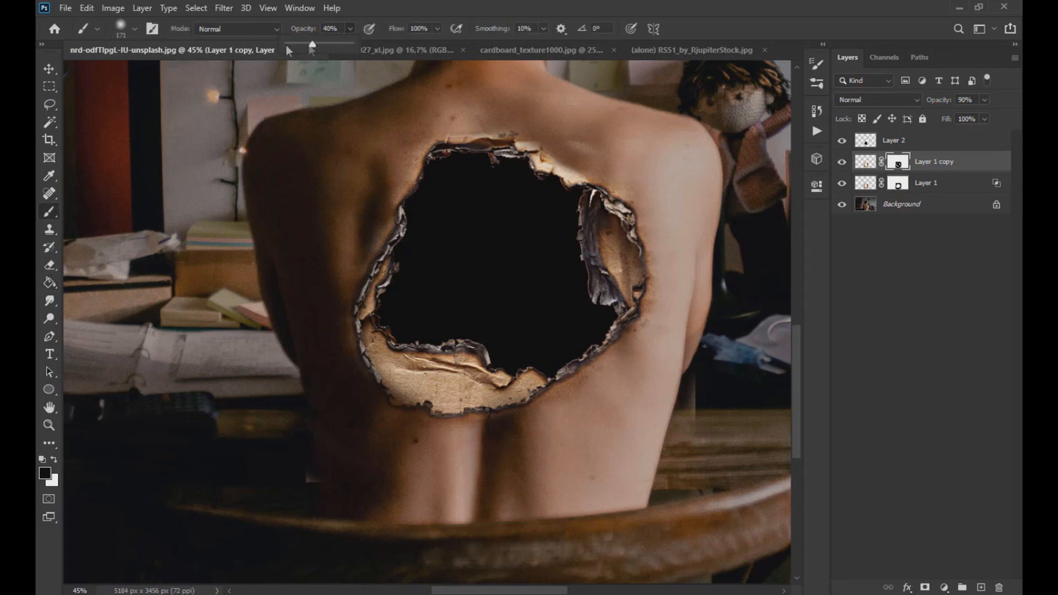
left_click(135, 30)
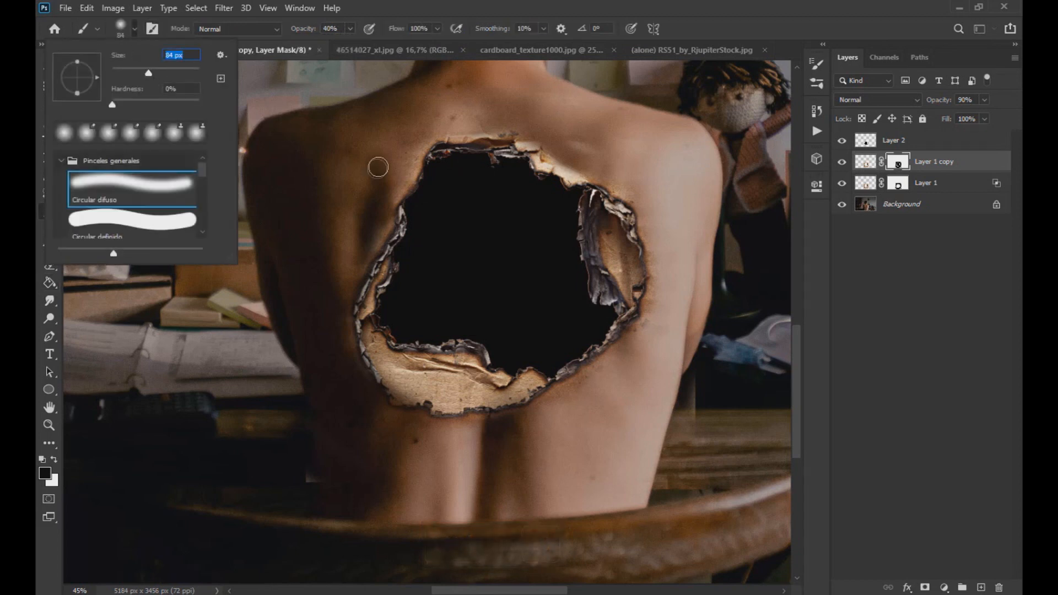
left_click(406, 154)
left_click_drag(383, 242, 341, 304)
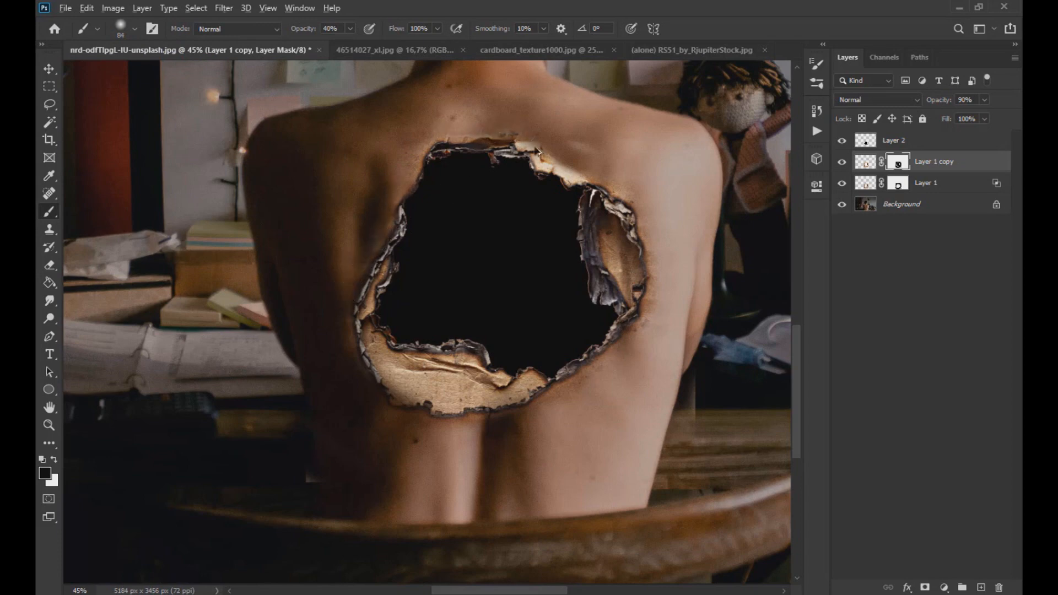
scroll(539, 151, "up", 5)
mouse_move(547, 168)
left_mouse_down()
mouse_move(614, 193)
mouse_move(514, 159)
left_mouse_up()
mouse_move(708, 327)
left_mouse_down()
mouse_move(709, 398)
mouse_move(700, 377)
mouse_move(734, 450)
mouse_move(716, 359)
mouse_move(733, 408)
left_mouse_up()
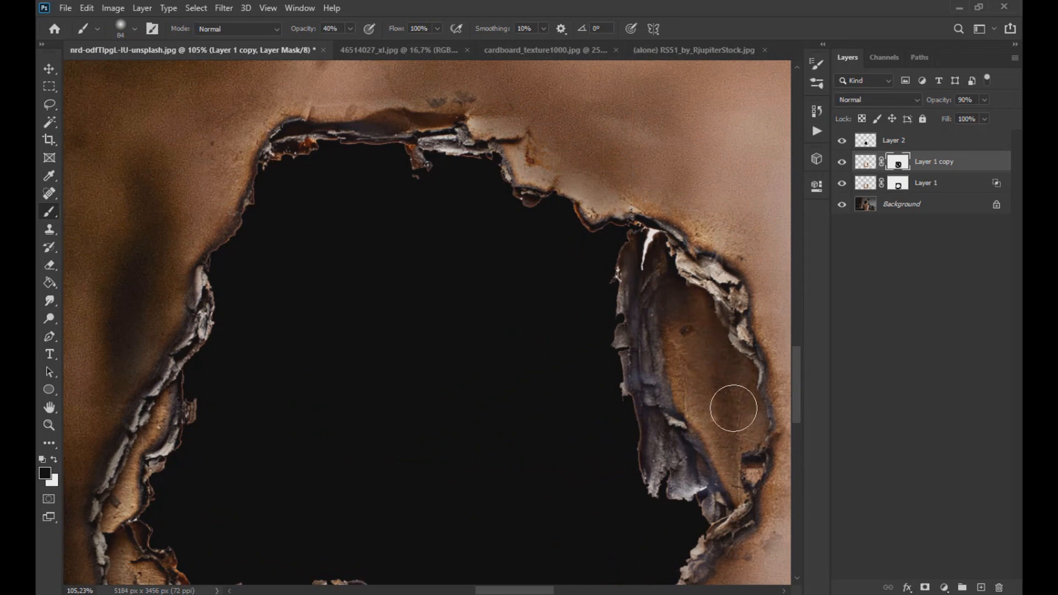
Step: Tone down the bright cardboard along the hole's lower and left rim by painting on the Layer 1 copy mask
scroll(664, 323, "down", 5)
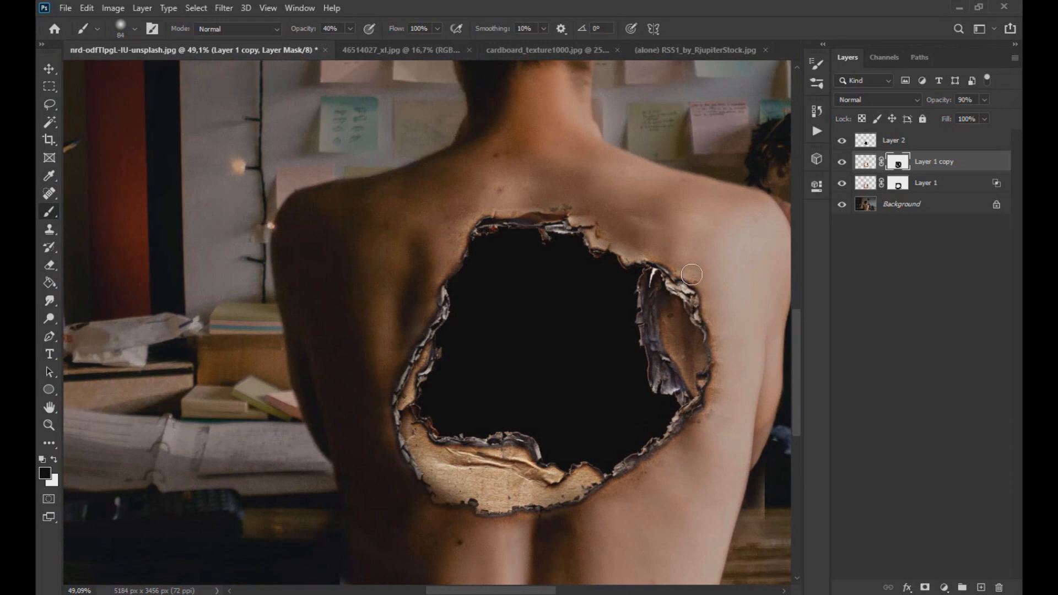
scroll(565, 487, "up", 4)
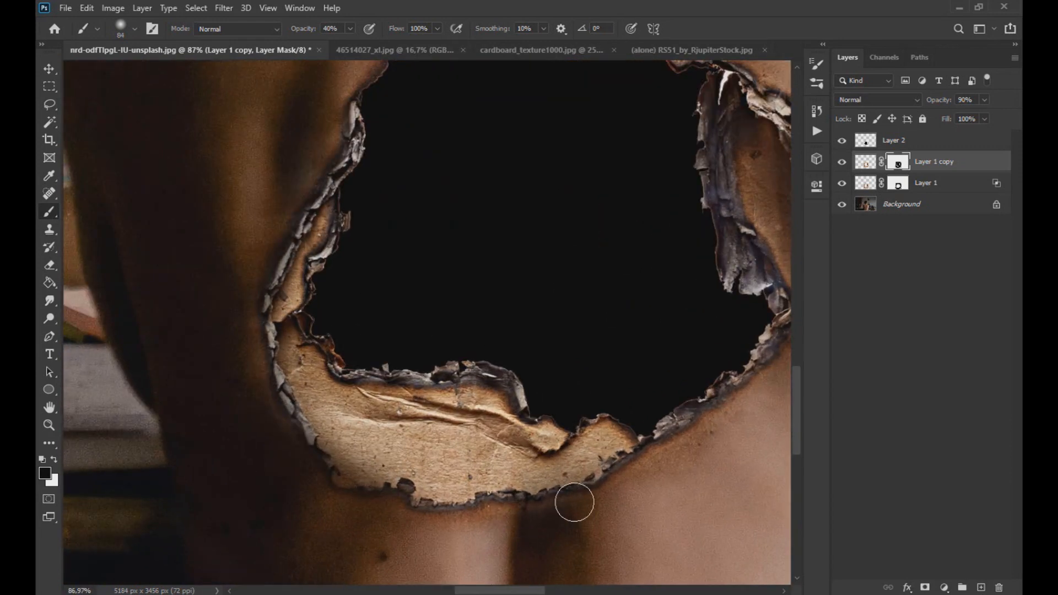
scroll(520, 455, "down", 3)
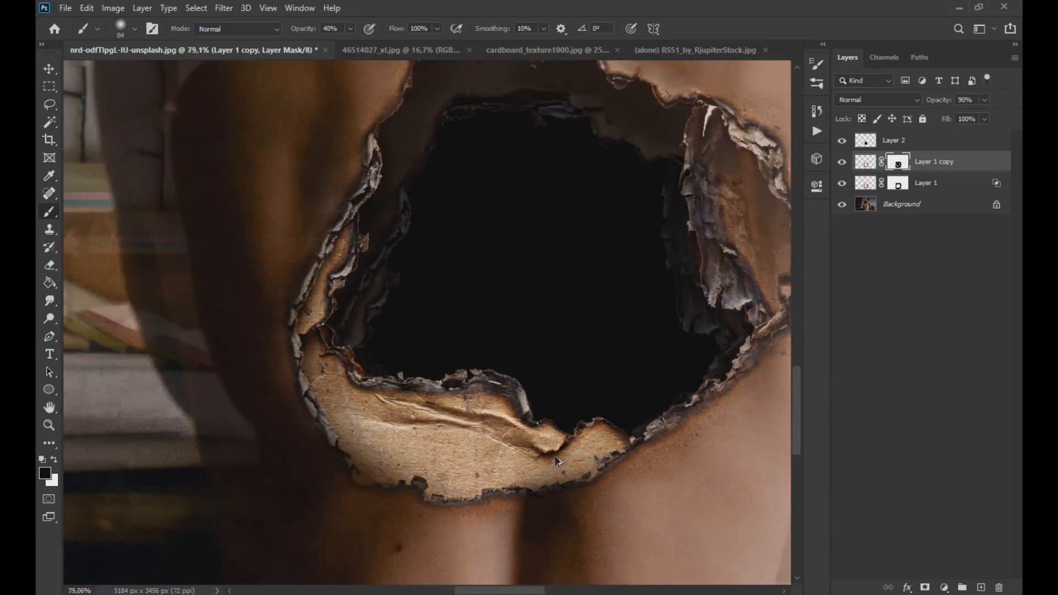
scroll(515, 452, "right", 3)
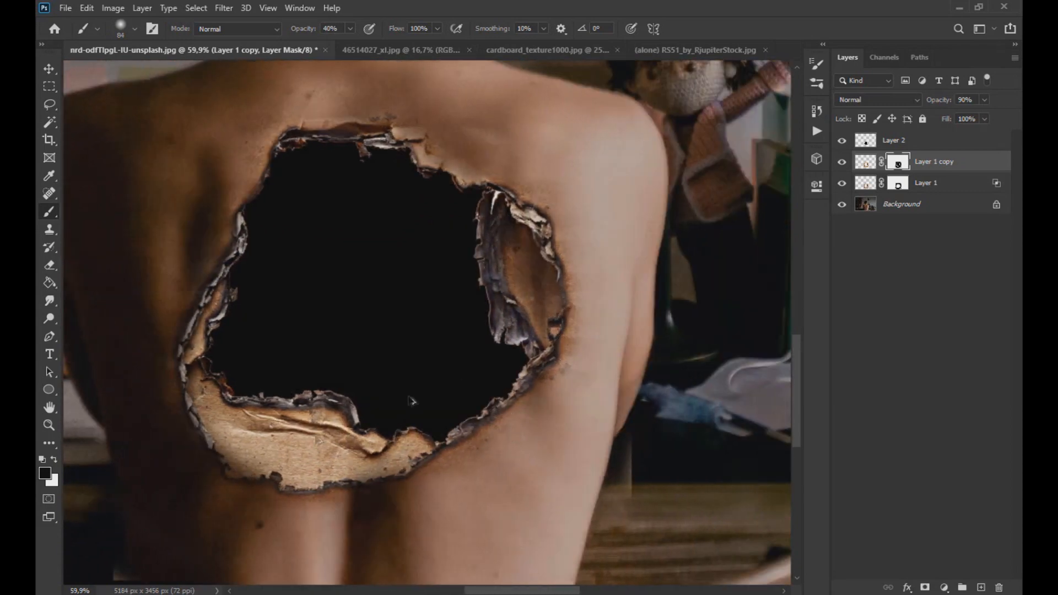
scroll(291, 441, "down", 2)
scroll(296, 457, "up", 3)
left_click_drag(194, 333, 243, 226)
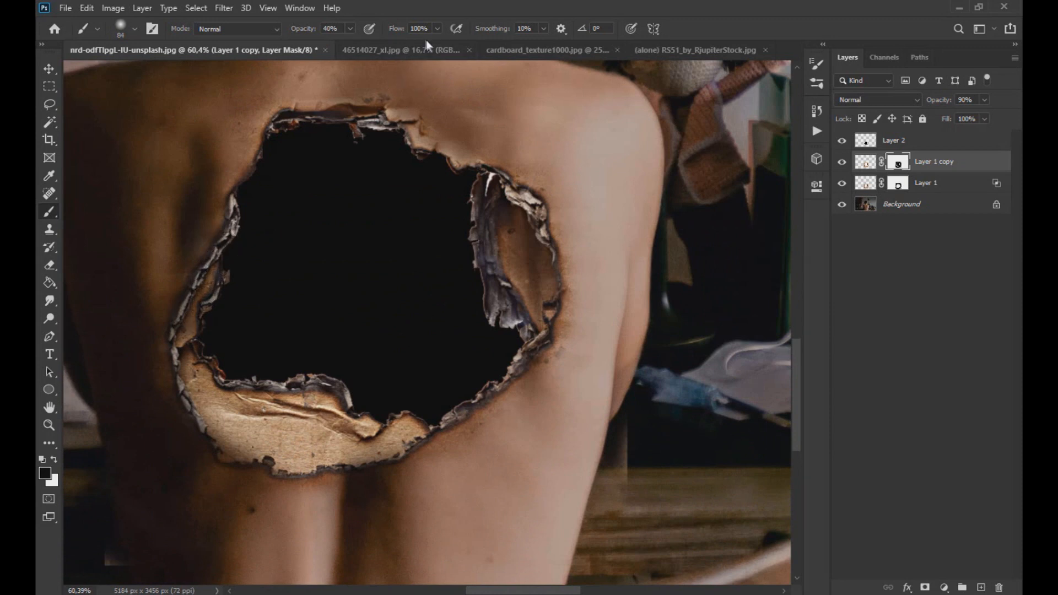
Step: Fade the bright lower cardboard flap on the duplicate's mask with a 111 px black brush at 77% opacity
left_click(135, 31)
left_click_drag(154, 72, 156, 71)
mouse_move(205, 361)
left_mouse_down()
mouse_move(236, 379)
mouse_move(314, 386)
mouse_move(295, 402)
mouse_move(316, 434)
mouse_move(347, 436)
mouse_move(245, 428)
mouse_move(206, 383)
mouse_move(206, 400)
mouse_move(236, 436)
mouse_move(307, 448)
mouse_move(377, 442)
mouse_move(403, 428)
mouse_move(244, 382)
mouse_move(210, 385)
mouse_move(330, 395)
mouse_move(208, 369)
mouse_move(418, 408)
left_mouse_up()
scroll(328, 402, "down", 1)
scroll(328, 402, "down", 5)
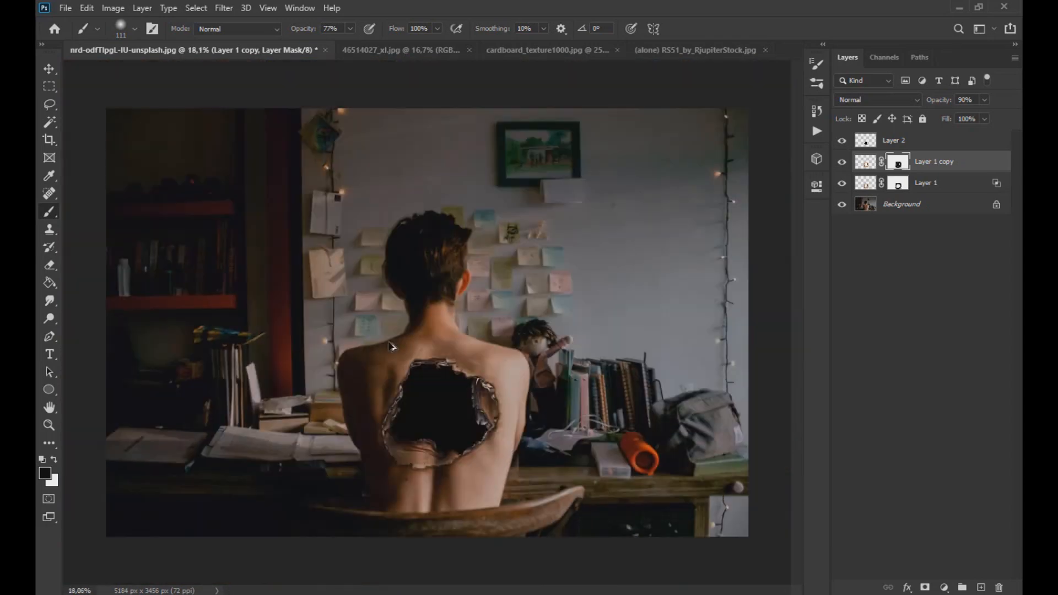
scroll(420, 467, "up", 6)
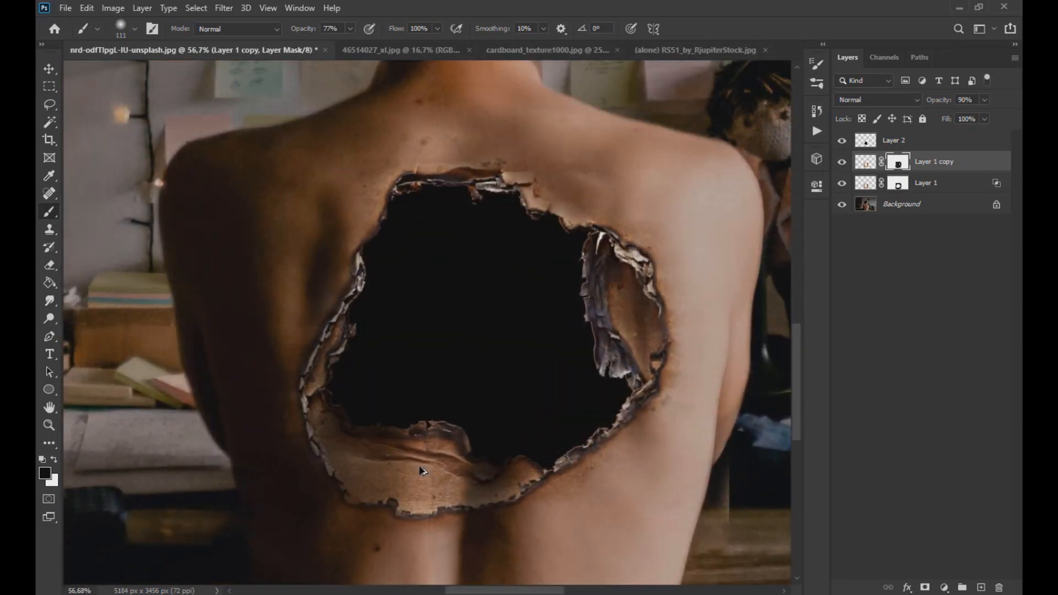
Step: Restore the burnt edges of the lower flap on the mask with a 28 px white brush at 61% opacity
left_click(326, 45)
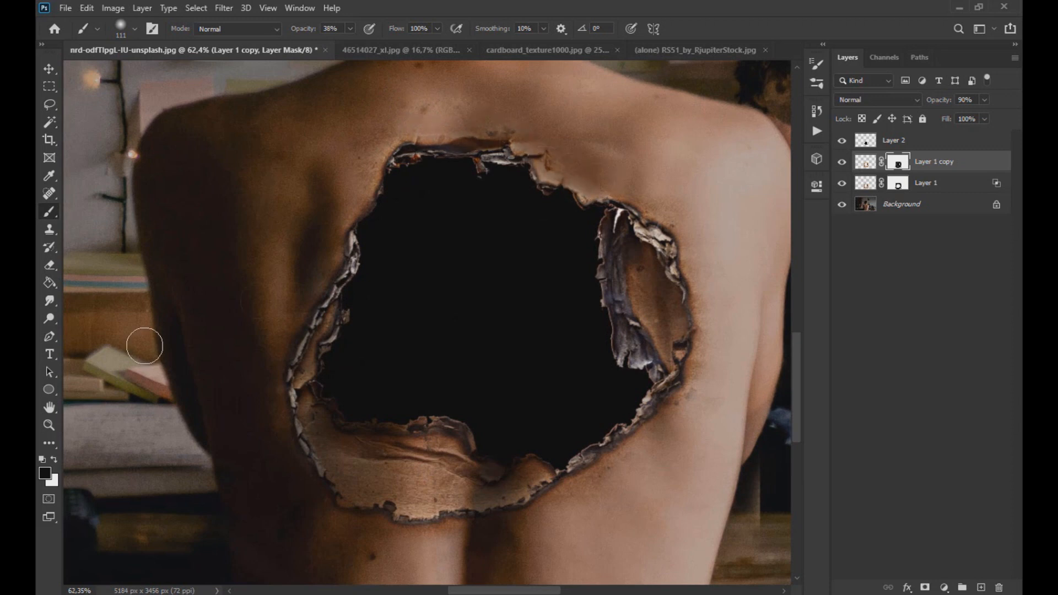
left_click(133, 30)
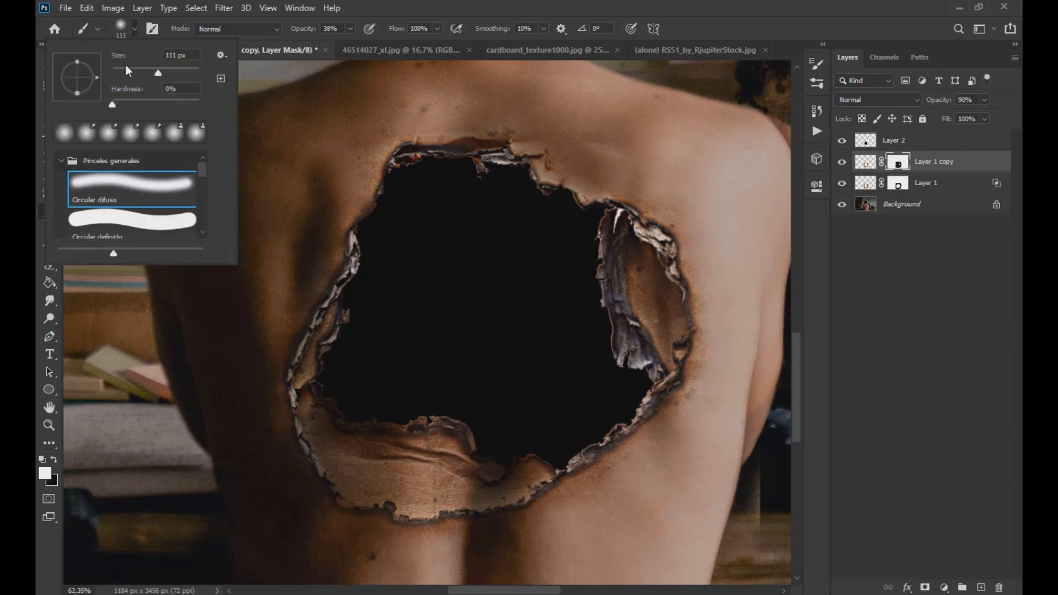
left_click(350, 28)
left_click(363, 44)
left_click(324, 402)
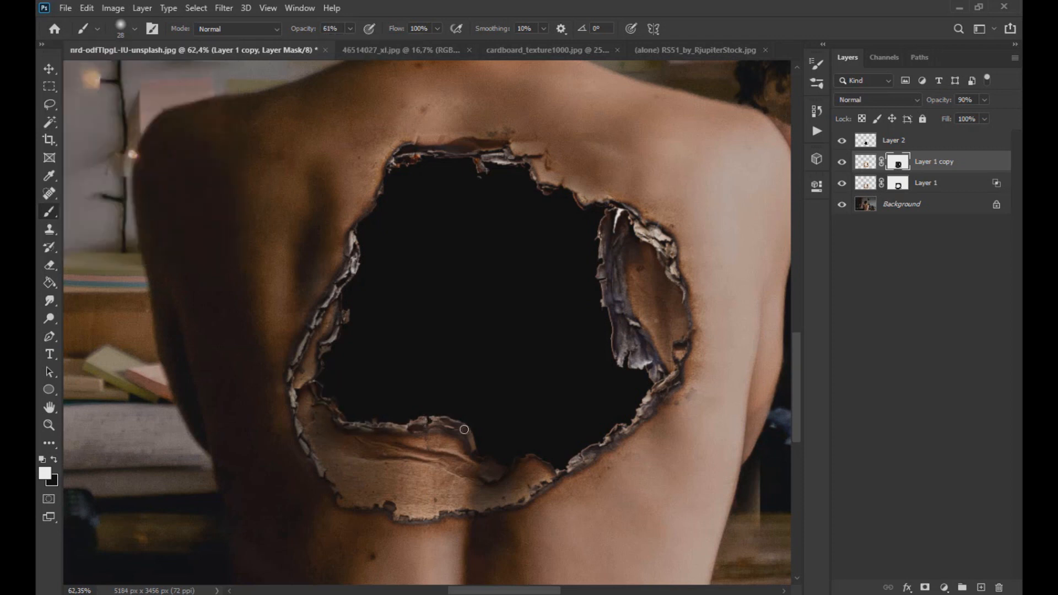
left_click_drag(477, 514, 523, 503)
Step: Paint back the charred rim along the hole's lower-left edge on the duplicate's mask
scroll(291, 367, "up", 3)
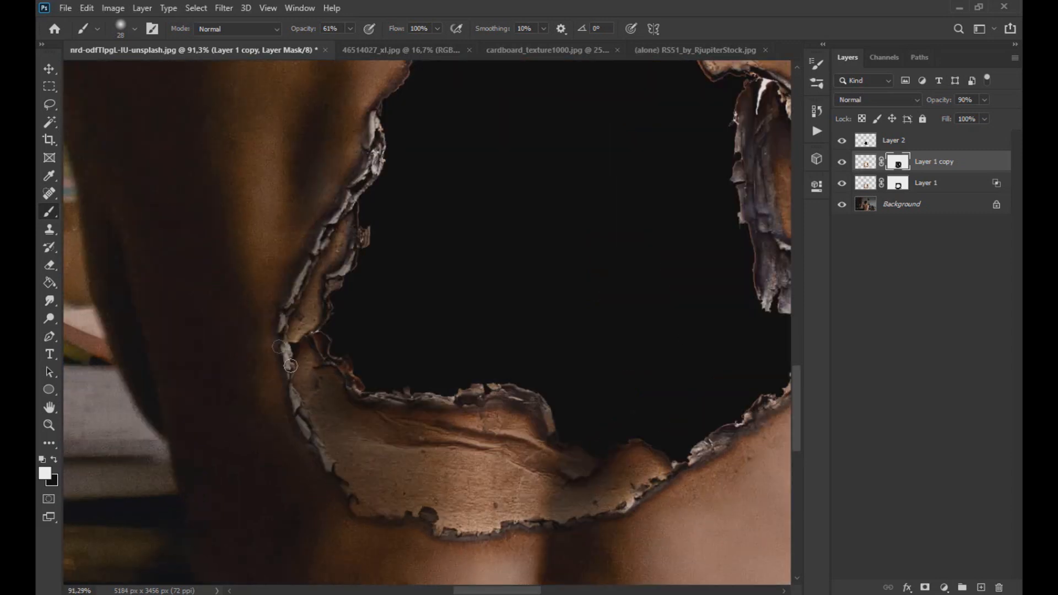
left_click_drag(282, 361, 326, 465)
mouse_move(281, 350)
left_mouse_down()
mouse_move(292, 412)
mouse_move(347, 512)
left_mouse_up()
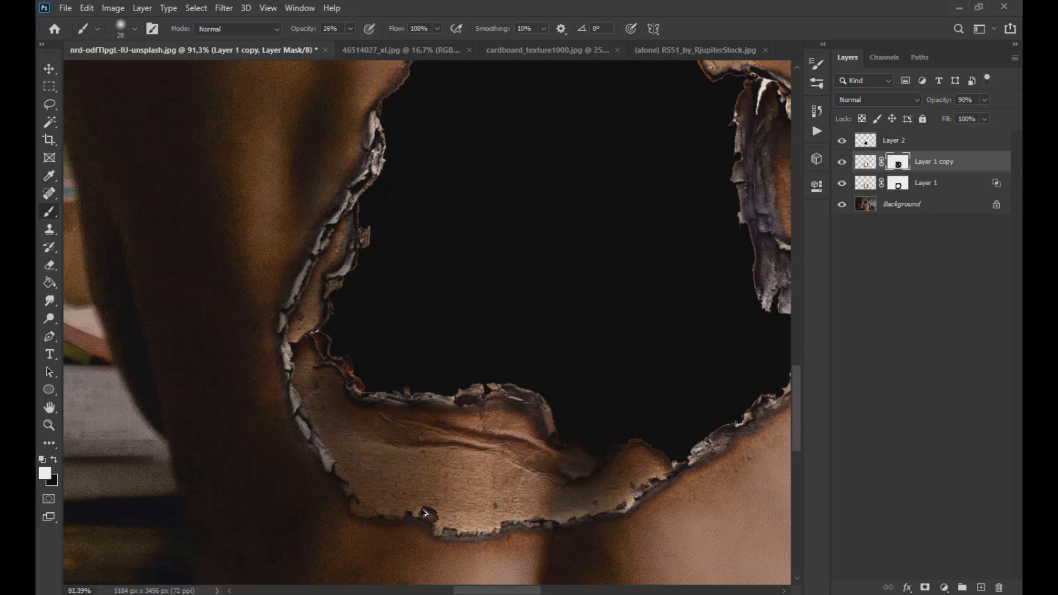
scroll(424, 513, "down", 3)
scroll(700, 374, "up", 4)
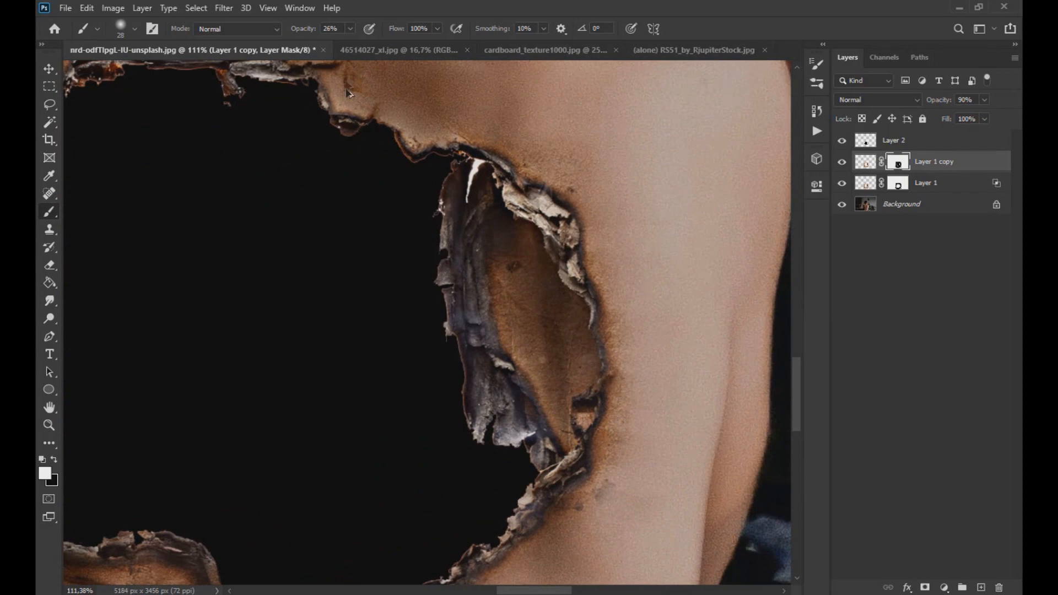
scroll(427, 406, "down", 8)
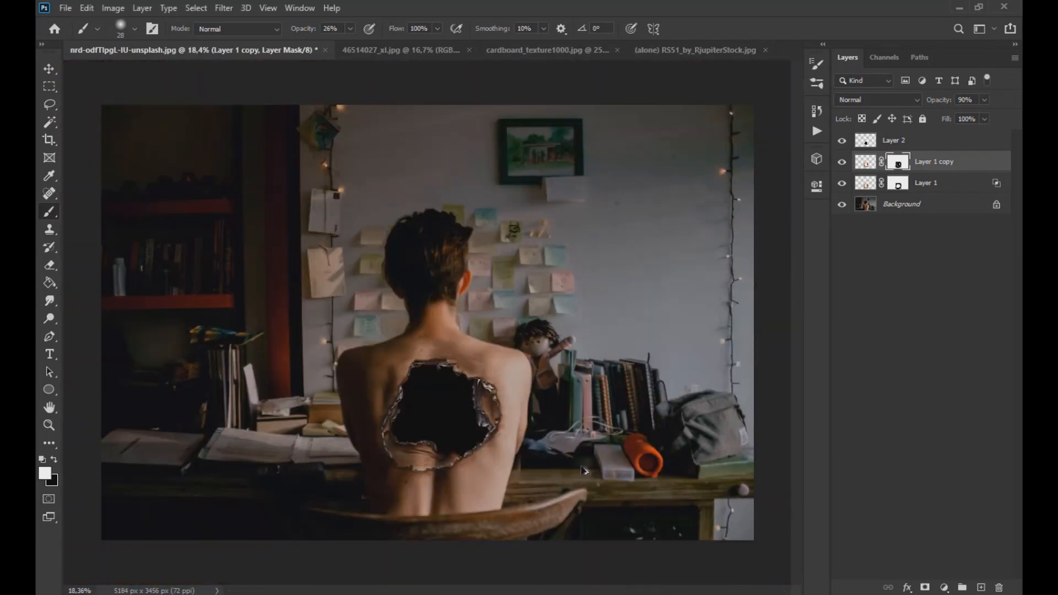
scroll(584, 469, "up", 1)
Step: Bring the cardboard_texture1000.jpg image into the photo and place it over the man's back
left_click(49, 68)
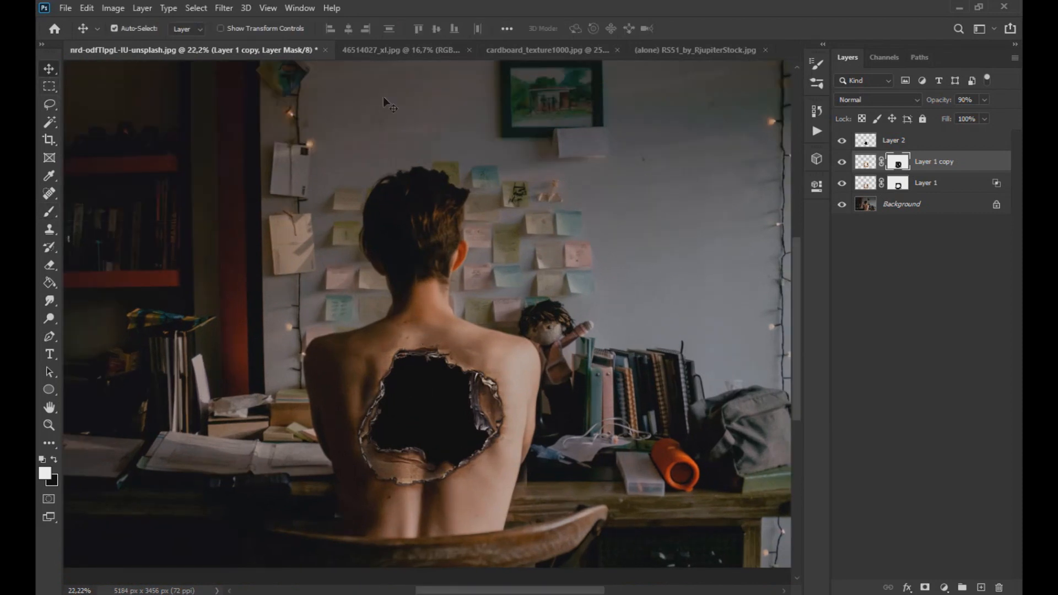
left_click(516, 50)
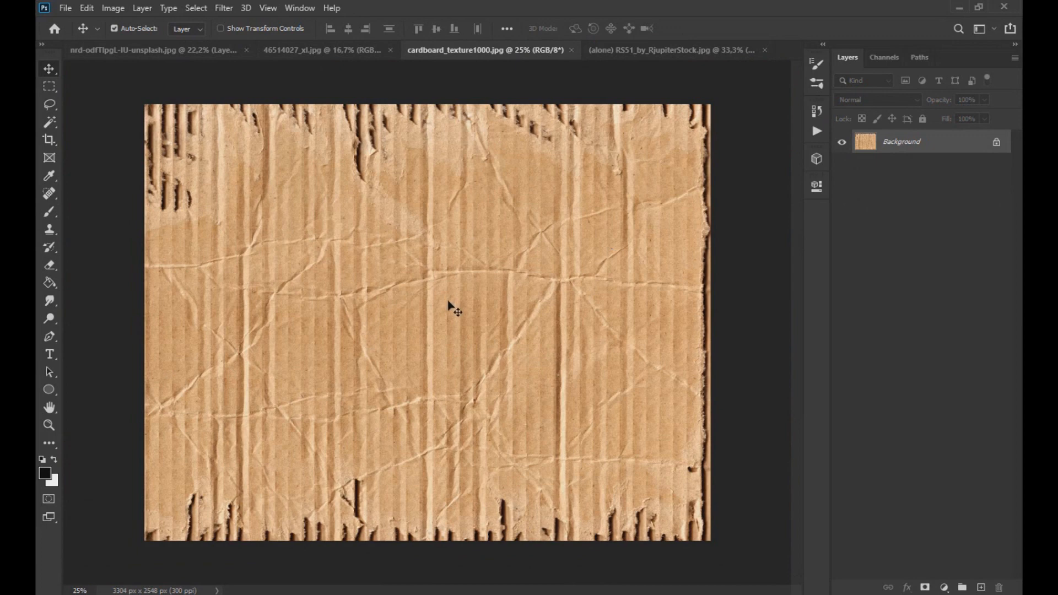
left_click_drag(168, 55, 415, 374)
left_click_drag(486, 289, 514, 316)
Step: Lower the cardboard texture layer's opacity to 64% and scale it down to cover the black hole
left_click_drag(888, 164, 963, 116)
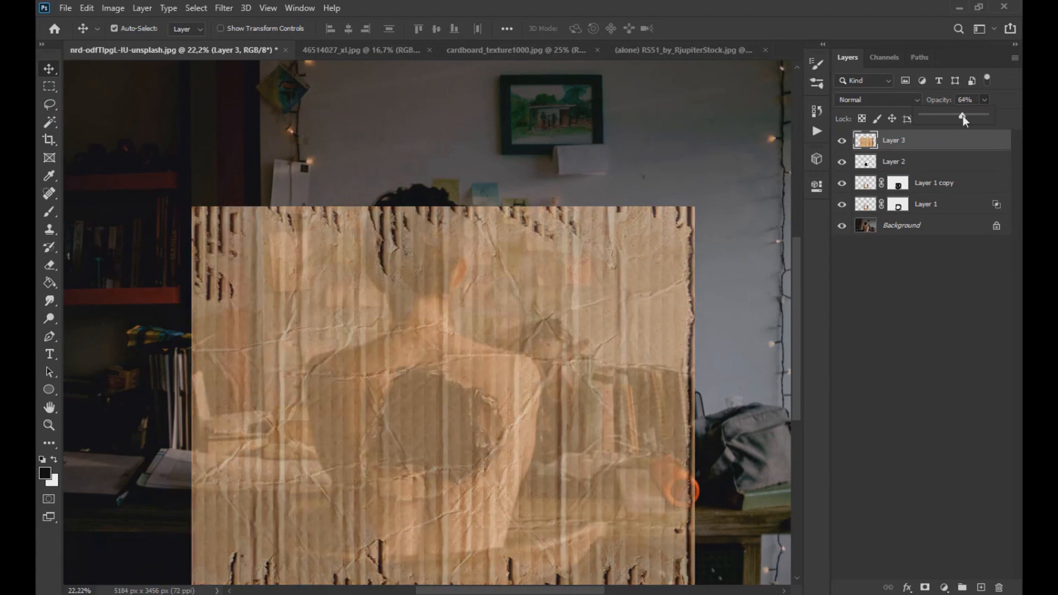
key("ctrl+t")
left_click_drag(695, 207, 509, 366)
left_click(48, 68)
scroll(478, 447, "up", 3)
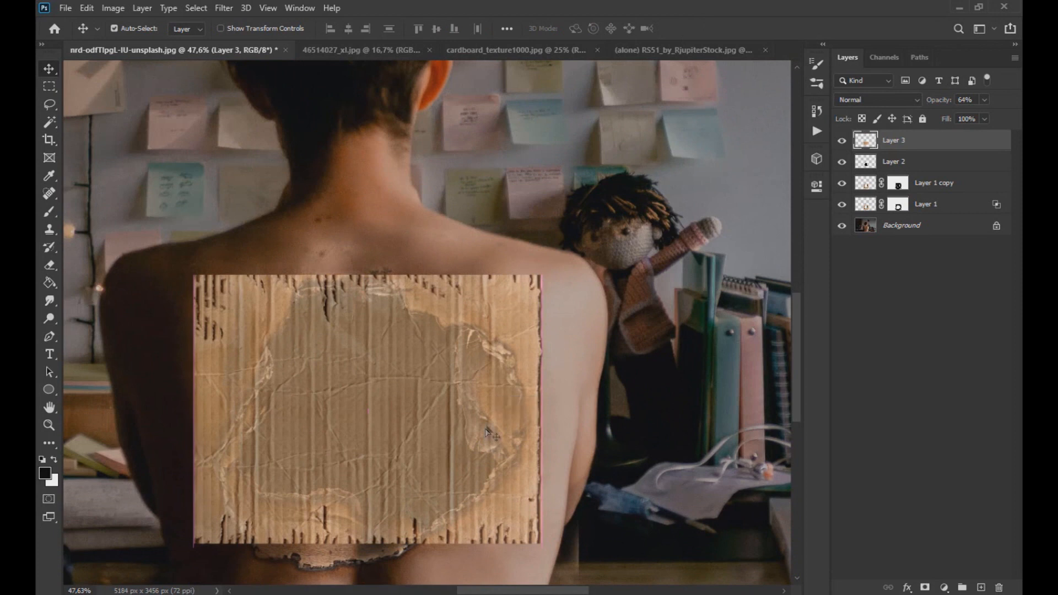
Step: Mask the cardboard texture to the black shape of Layer 2 and set its opacity to 100%
left_click(868, 162, "ctrl")
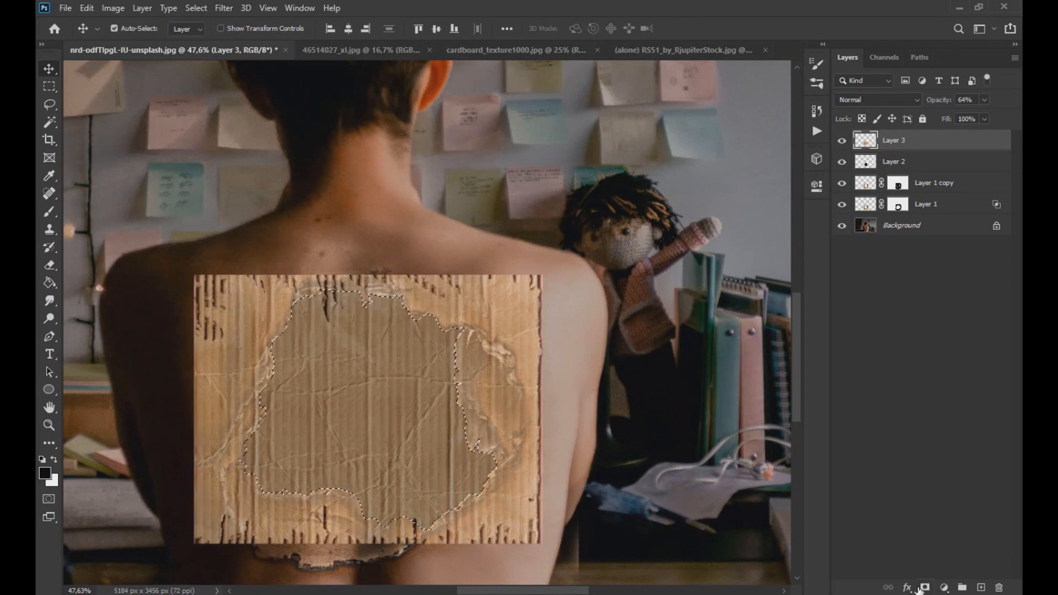
left_click(925, 588)
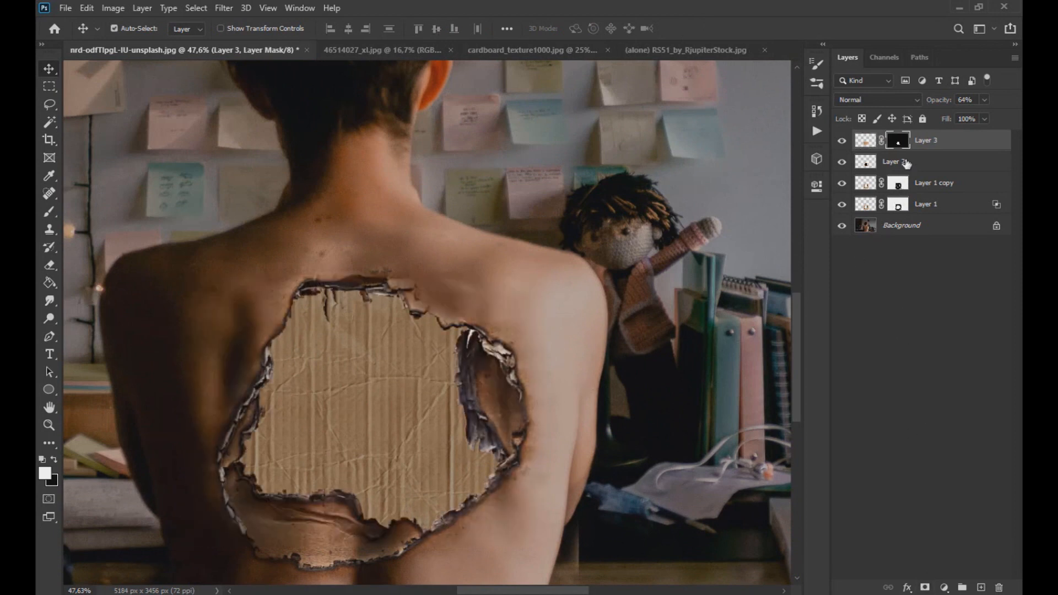
left_click_drag(984, 114, 1008, 116)
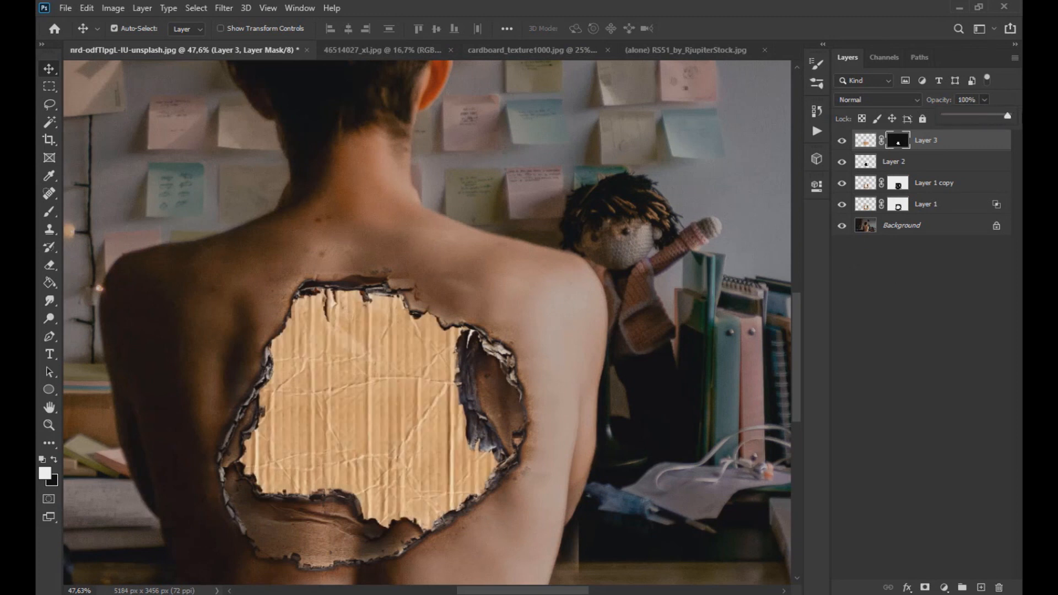
Step: Darken Layer 3's cardboard image with a Curves adjustment, moving a midpoint to input 156 and output 97
left_click(872, 147)
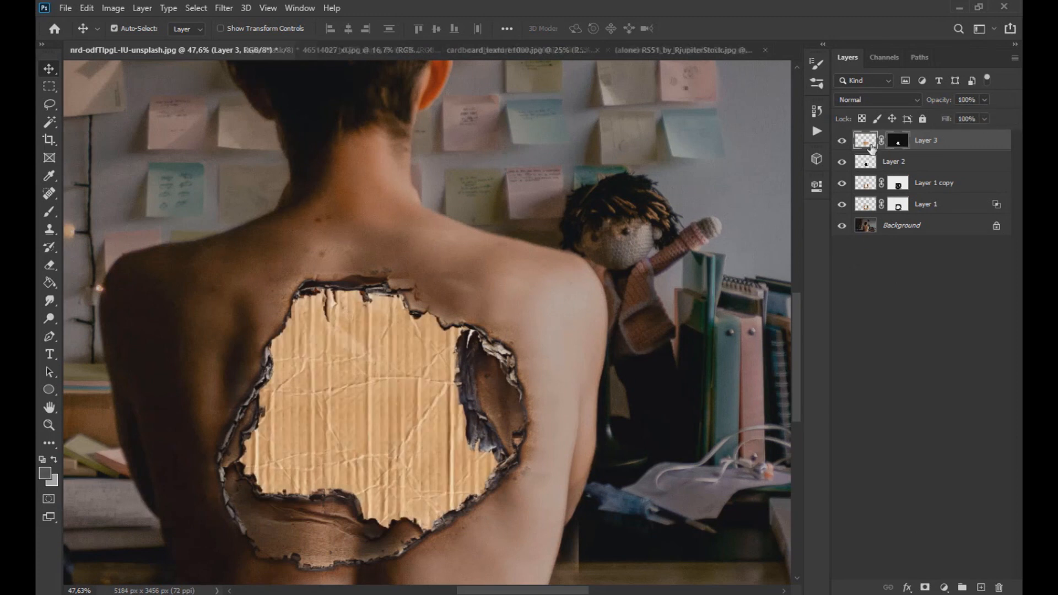
left_click(113, 8)
mouse_move(138, 43)
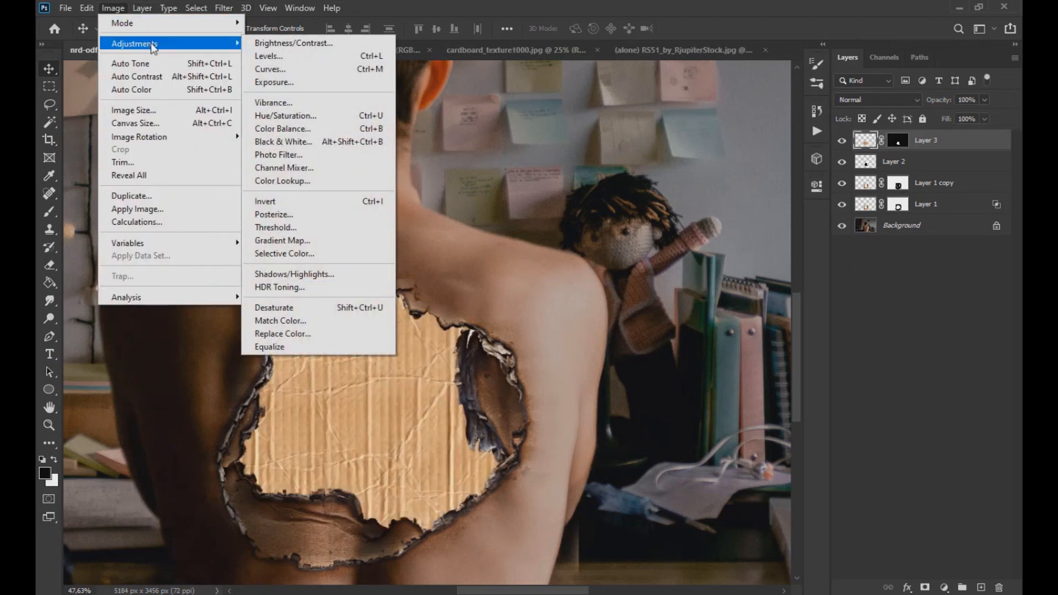
left_click(287, 70)
left_click_drag(624, 355, 643, 375)
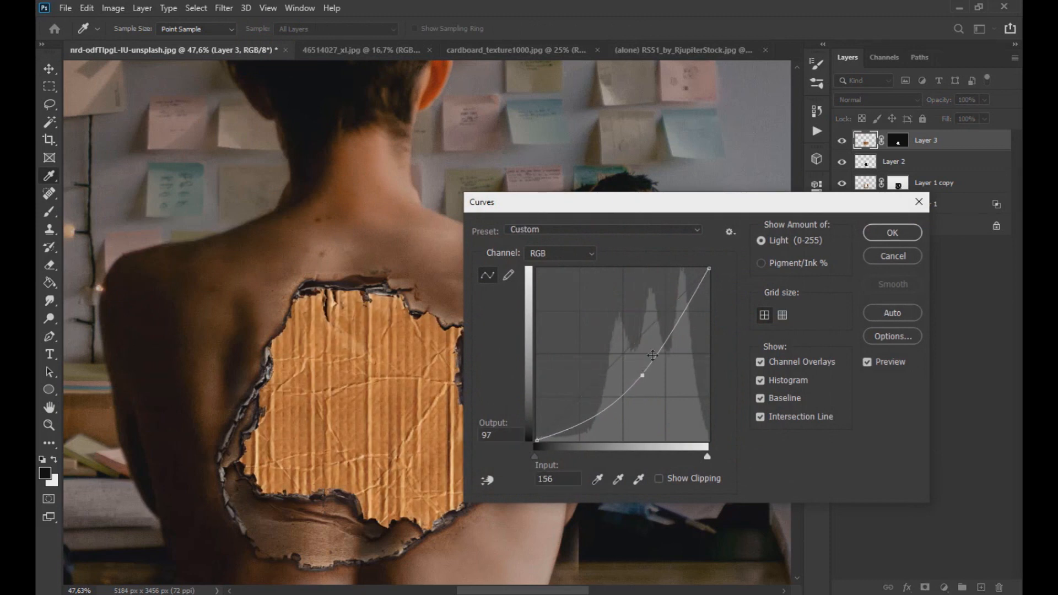
left_click(878, 237)
key("v")
Step: Lower the saturation of Layer 3's cardboard image to -41 with a Hue/Saturation adjustment
left_click(113, 9)
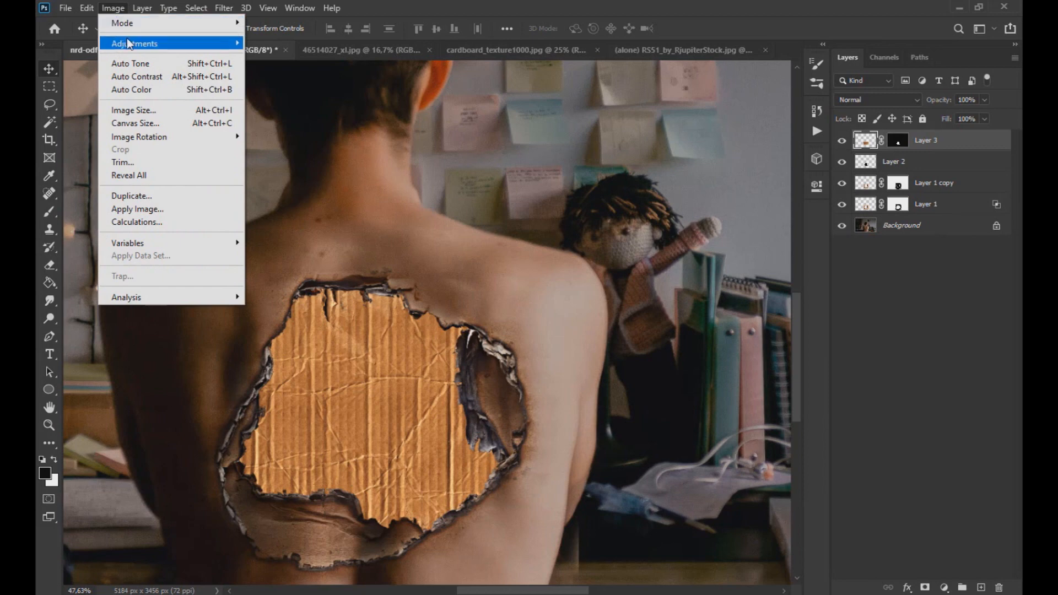
mouse_move(154, 44)
left_click(285, 115)
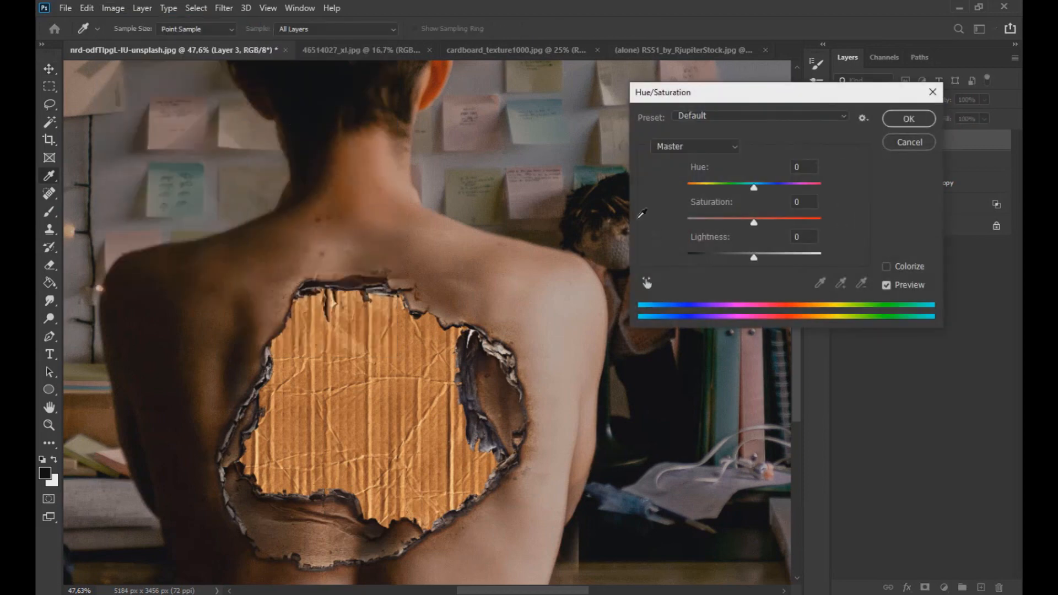
left_click_drag(722, 222, 727, 220)
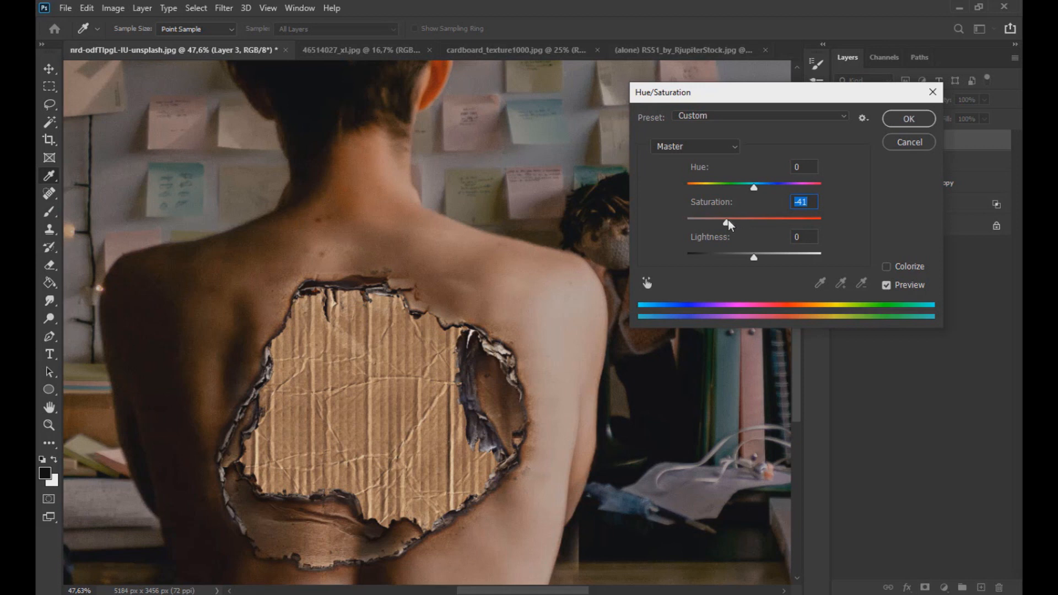
left_click(907, 118)
Step: Paint black on Layer 3's mask with a soft 124 px brush to fade the cardboard's outer edges into darkness
left_click(900, 143)
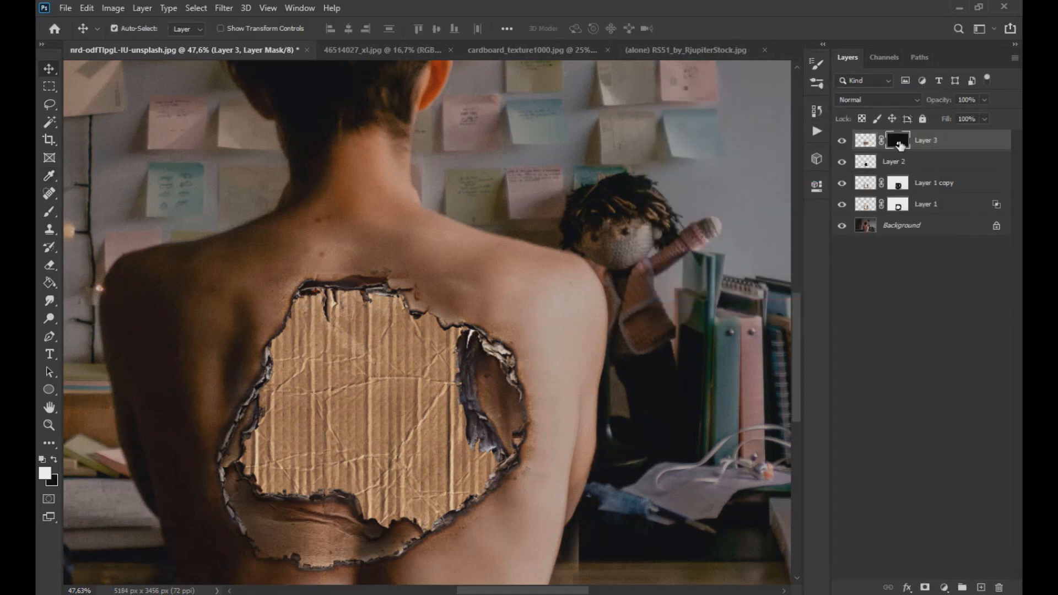
left_click(49, 211)
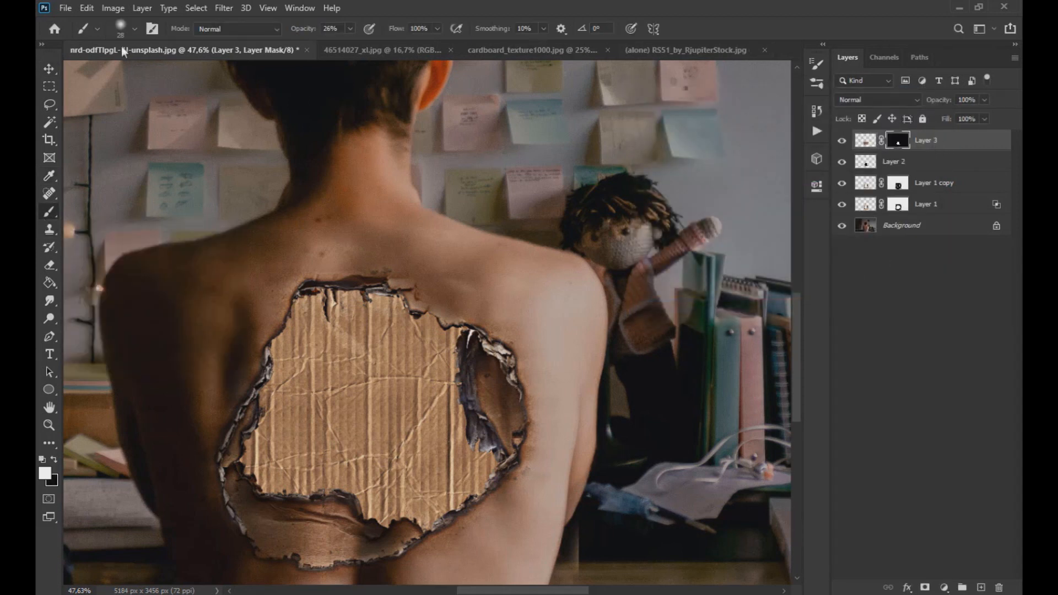
left_click(134, 29)
left_click_drag(161, 77, 166, 75)
left_click(249, 326)
key("x")
mouse_move(319, 293)
left_mouse_down()
mouse_move(376, 290)
mouse_move(361, 298)
mouse_move(403, 305)
mouse_move(431, 331)
mouse_move(428, 319)
mouse_move(470, 328)
mouse_move(466, 388)
mouse_move(456, 358)
mouse_move(474, 434)
mouse_move(467, 427)
mouse_move(494, 447)
mouse_move(486, 480)
mouse_move(438, 524)
mouse_move(392, 530)
mouse_move(451, 523)
mouse_move(494, 464)
mouse_move(471, 437)
mouse_move(465, 342)
left_mouse_up()
mouse_move(293, 308)
left_mouse_down()
mouse_move(262, 357)
mouse_move(270, 395)
mouse_move(242, 445)
mouse_move(246, 473)
mouse_move(282, 499)
mouse_move(238, 474)
mouse_move(280, 500)
mouse_move(338, 486)
mouse_move(359, 504)
mouse_move(361, 521)
mouse_move(405, 525)
mouse_move(465, 496)
left_mouse_up()
scroll(484, 485, "down", 6)
scroll(438, 460, "up", 3)
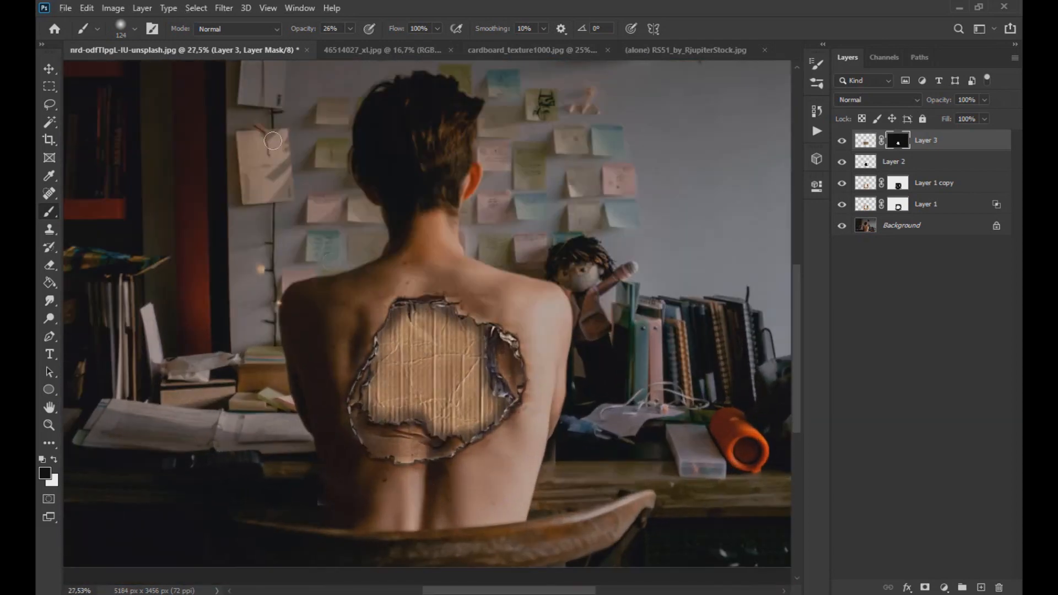
Step: Set the brush to 202 px at 12% opacity and softly shade around the cardboard's edges on Layer 3's mask
left_click(134, 30)
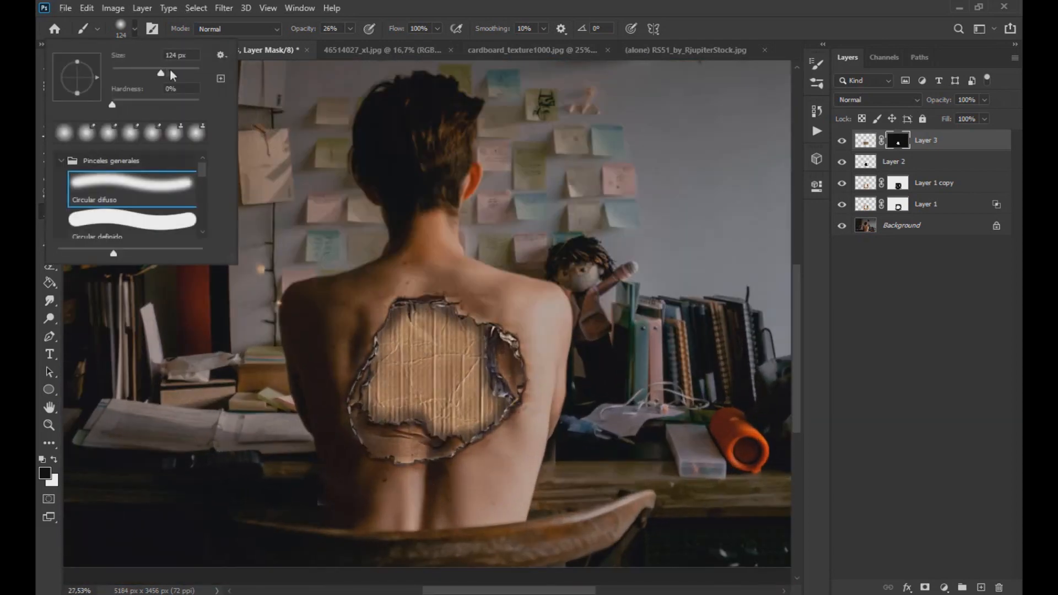
left_click(351, 30)
left_click_drag(349, 46, 340, 45)
mouse_move(391, 314)
left_mouse_down()
mouse_move(492, 374)
mouse_move(508, 411)
mouse_move(496, 406)
mouse_move(502, 396)
mouse_move(449, 435)
mouse_move(458, 429)
mouse_move(373, 413)
mouse_move(366, 388)
mouse_move(368, 410)
mouse_move(400, 412)
mouse_move(364, 354)
mouse_move(383, 353)
mouse_move(424, 318)
mouse_move(491, 332)
mouse_move(498, 379)
mouse_move(469, 431)
left_mouse_up()
scroll(475, 428, "down", 4)
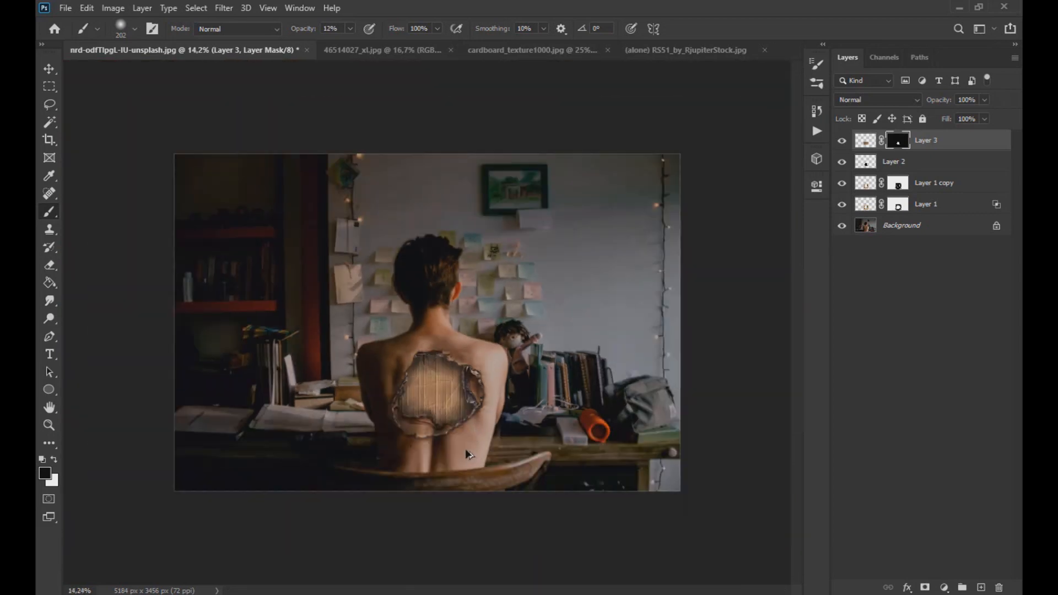
Step: Deepen the shadow along the lower-right, upper, left and right inner edges of the hole on Layer 3's mask
scroll(468, 453, "up", 5)
mouse_move(455, 469)
left_mouse_down()
mouse_move(501, 459)
mouse_move(553, 421)
mouse_move(517, 443)
mouse_move(545, 406)
left_mouse_up()
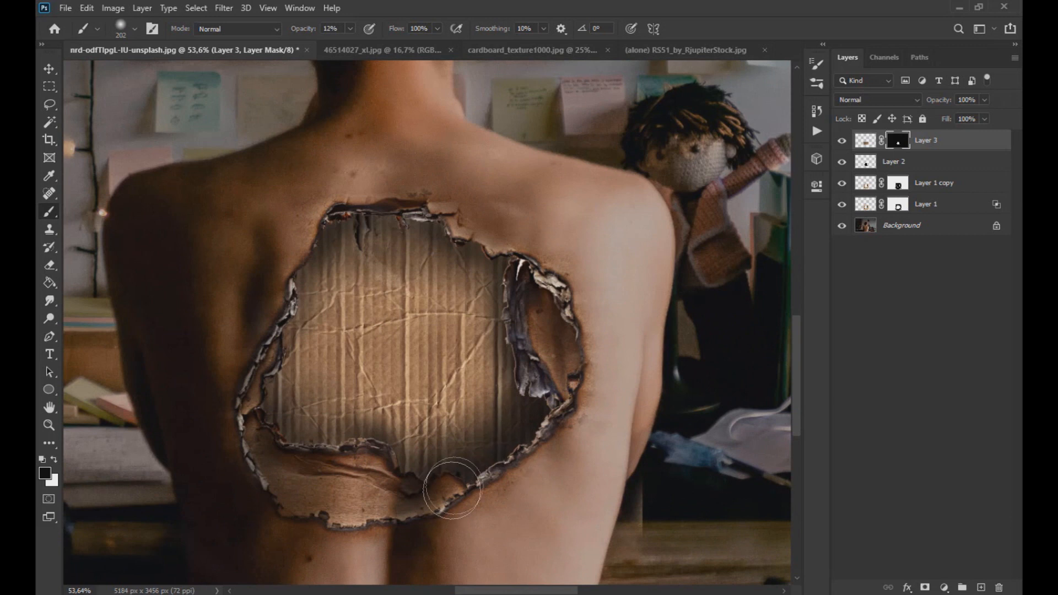
left_click_drag(362, 234, 458, 248)
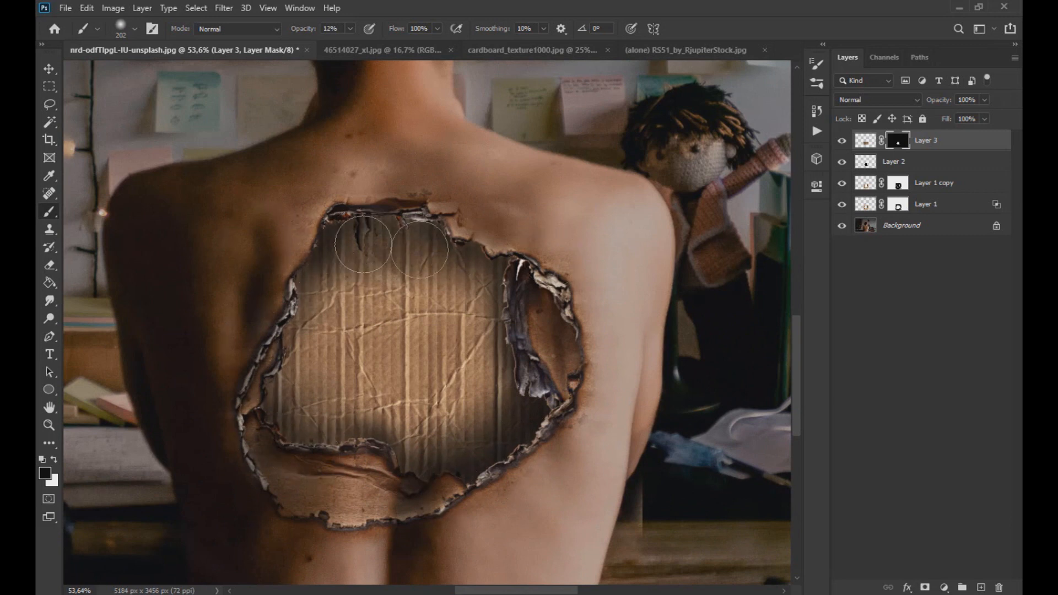
left_click_drag(348, 274, 267, 367)
left_click_drag(344, 278, 260, 312)
mouse_move(499, 280)
left_mouse_down()
mouse_move(538, 384)
mouse_move(428, 255)
mouse_move(492, 298)
mouse_move(297, 361)
mouse_move(361, 366)
mouse_move(294, 410)
mouse_move(298, 379)
mouse_move(349, 424)
mouse_move(432, 443)
mouse_move(493, 408)
left_mouse_up()
scroll(542, 408, "down", 4)
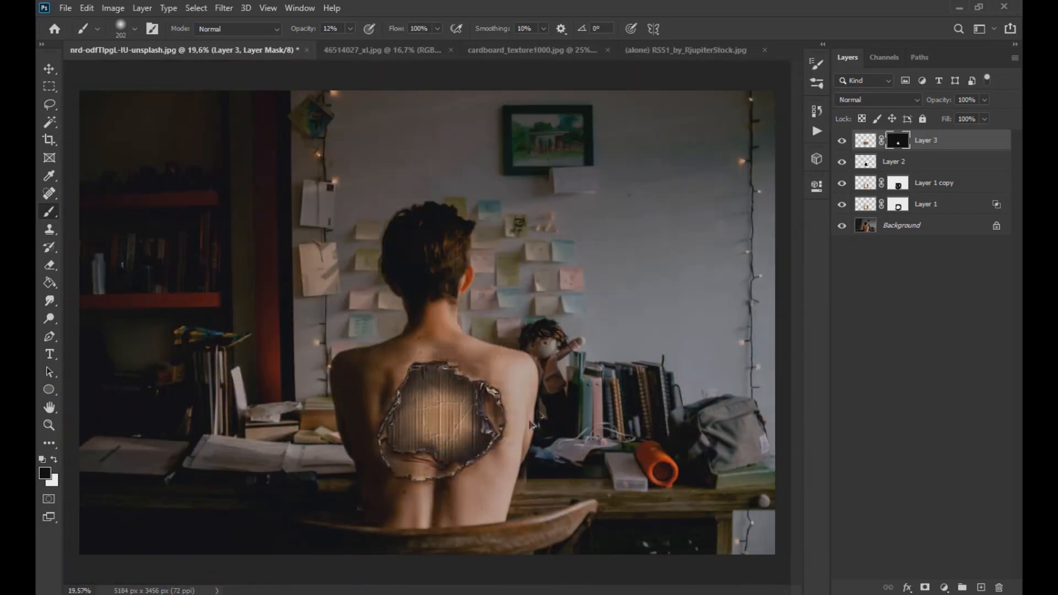
Step: Set the brush to 89 px at 40% opacity and darken the cardboard tight against the hole's upper and lower-left rim
scroll(478, 469, "up", 4)
left_click(133, 29)
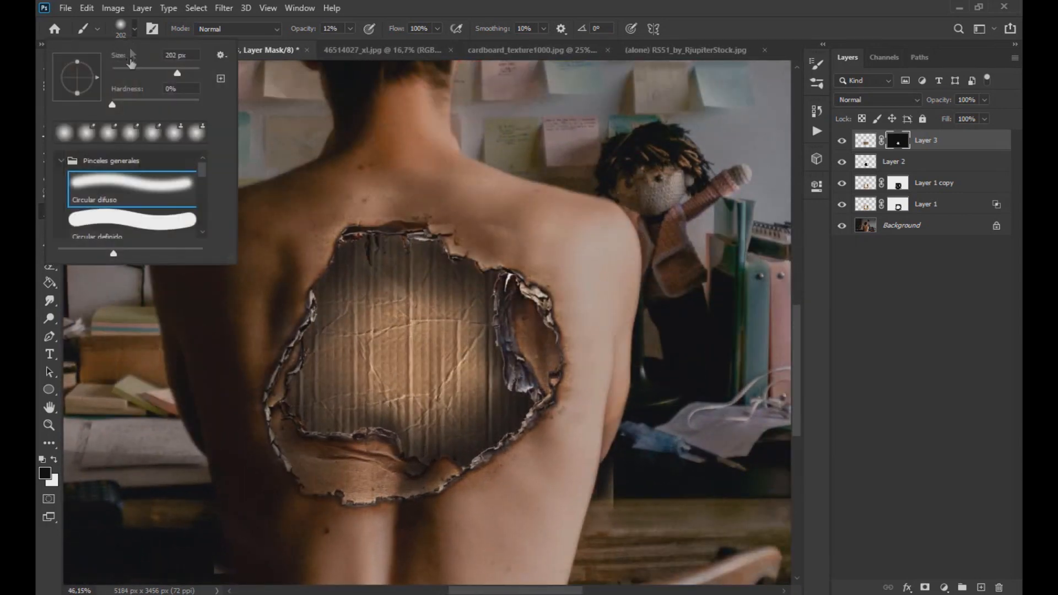
left_click(350, 29)
left_click_drag(299, 365, 299, 333)
left_click_drag(349, 238, 432, 238)
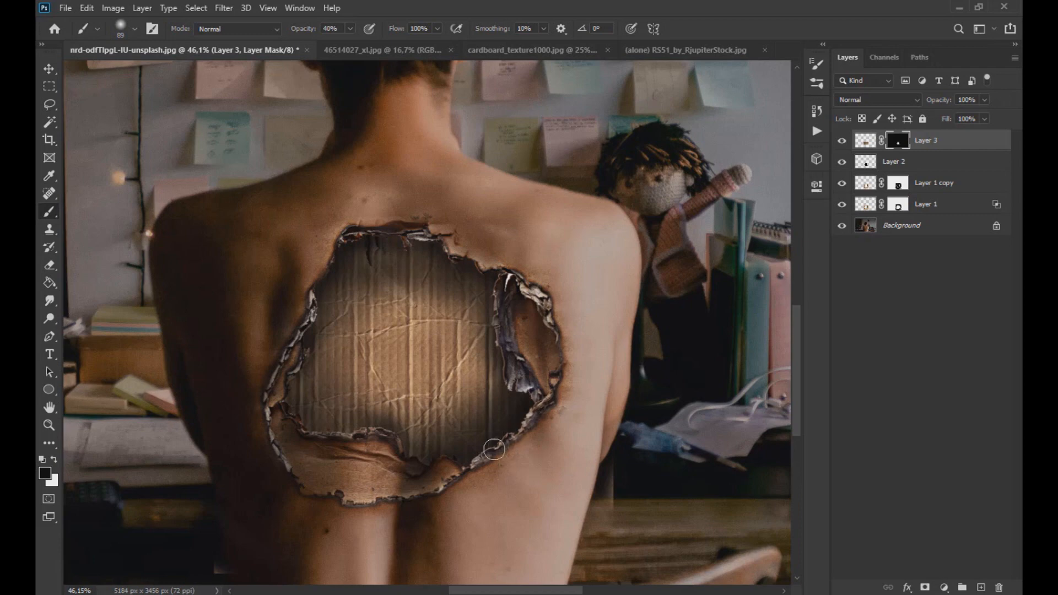
mouse_move(364, 436)
left_mouse_down()
mouse_move(278, 411)
mouse_move(285, 370)
left_mouse_up()
left_click_drag(318, 428, 424, 458)
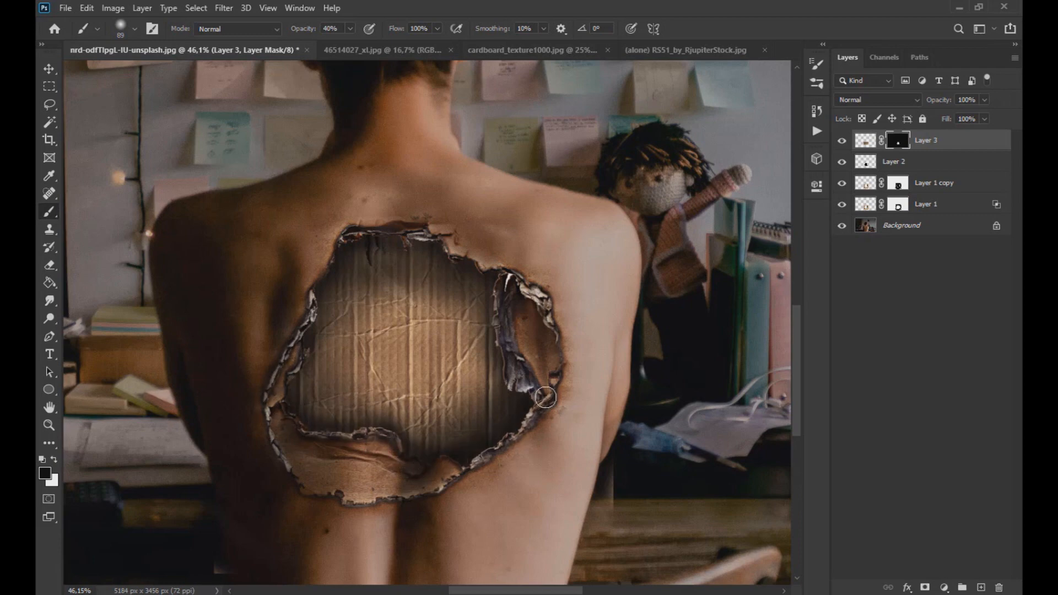
Step: Touch up the cardboard's shaded edge on Layer 3's mask with a 108 px brush at 30% opacity
scroll(546, 397, "down", 4)
scroll(471, 478, "up", 3)
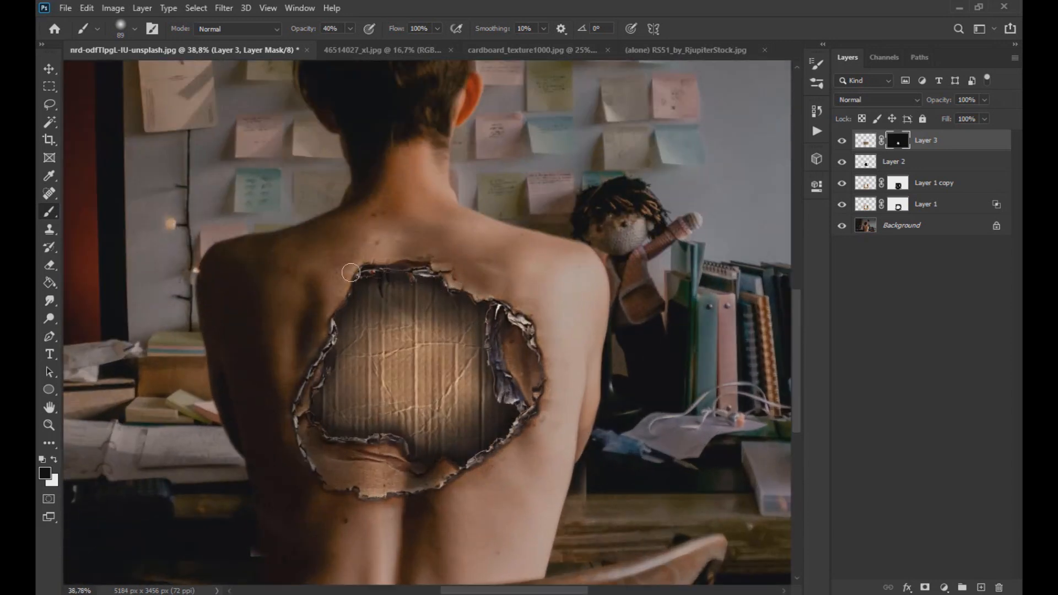
left_click(121, 29)
left_click(369, 267)
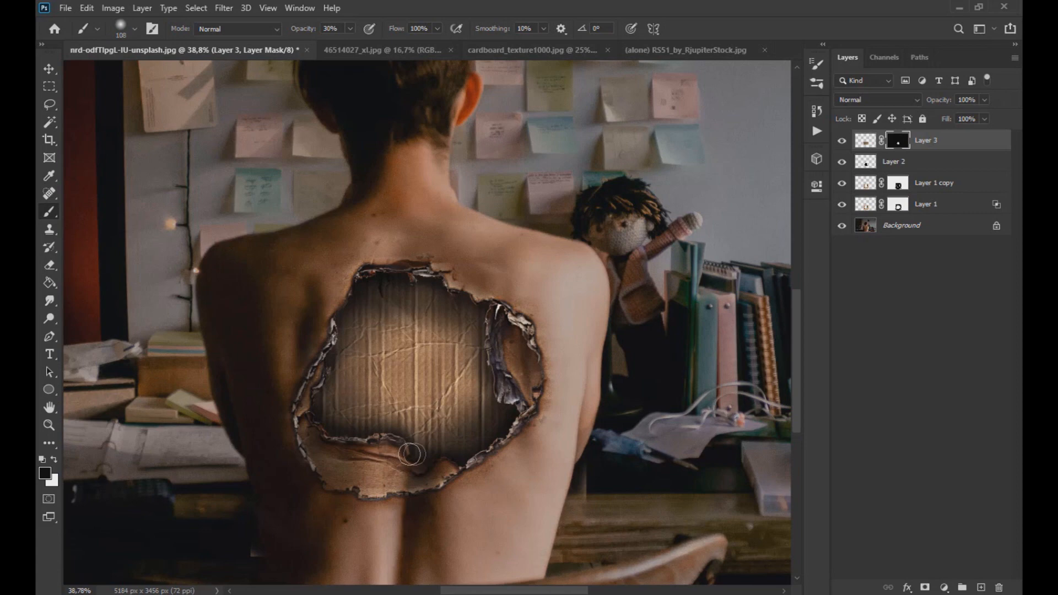
scroll(485, 435, "down", 4)
scroll(529, 452, "up", 2)
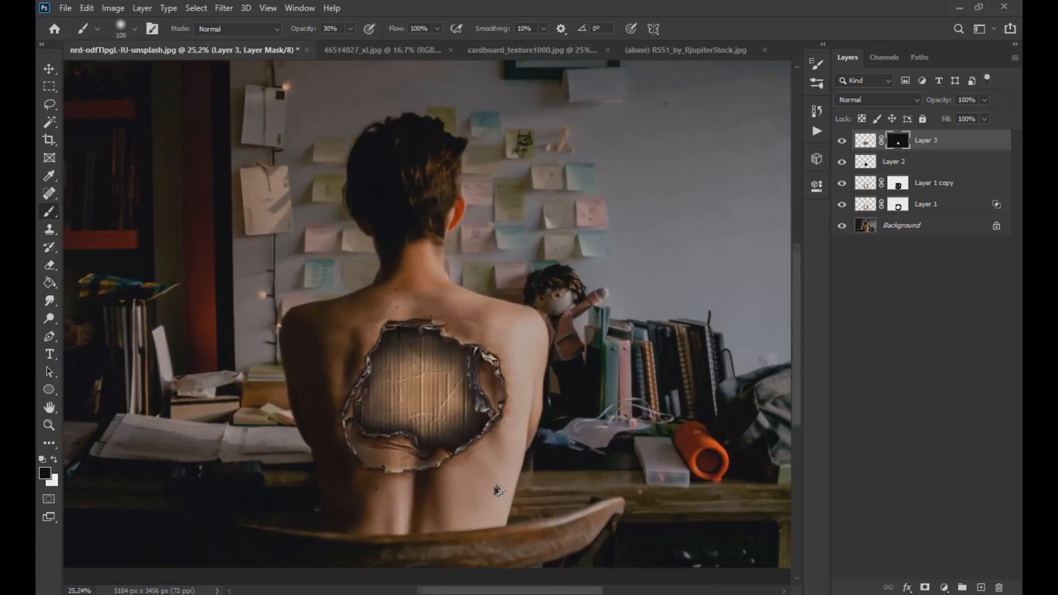
Step: Darken Layer 3's cardboard image again with Curves, moving a midpoint to input 147 and output 97
left_click(865, 141)
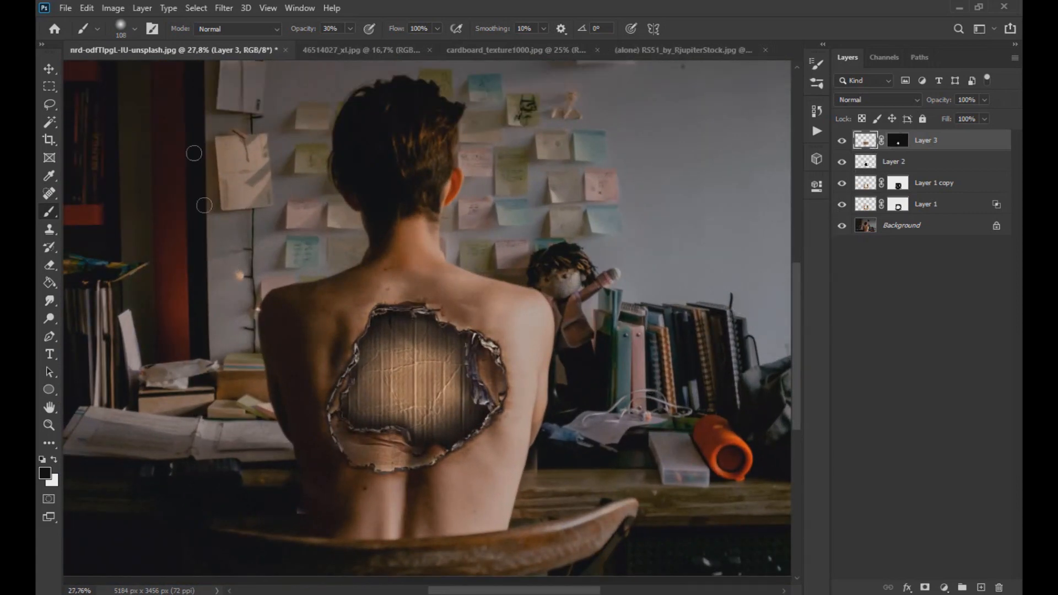
left_click(113, 8)
mouse_move(142, 41)
left_click(275, 71)
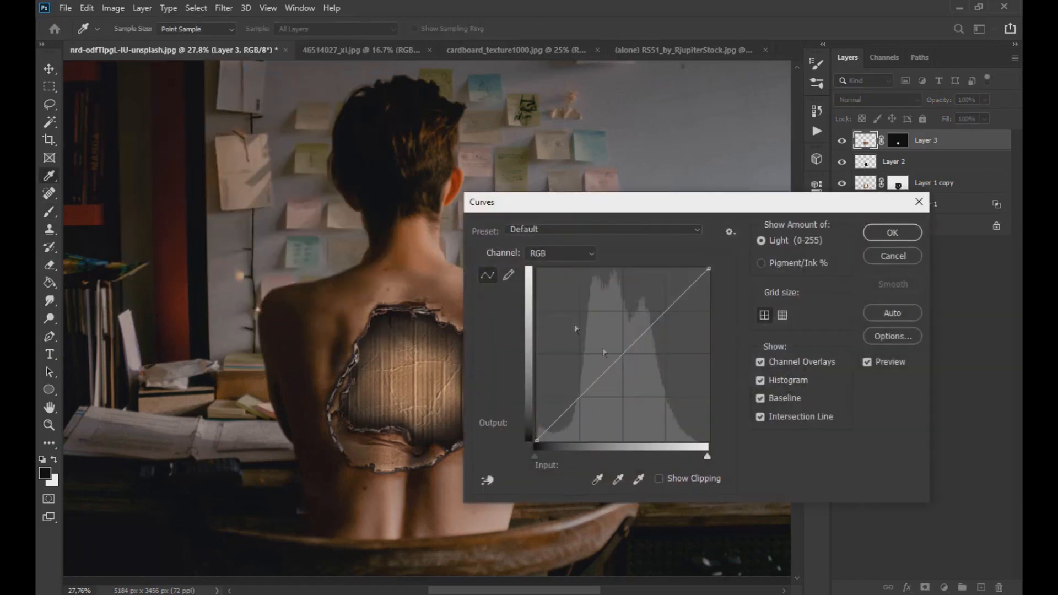
left_click_drag(621, 359, 627, 366)
left_click_drag(586, 203, 680, 150)
left_click_drag(720, 312, 730, 320)
left_click_drag(714, 150, 607, 186)
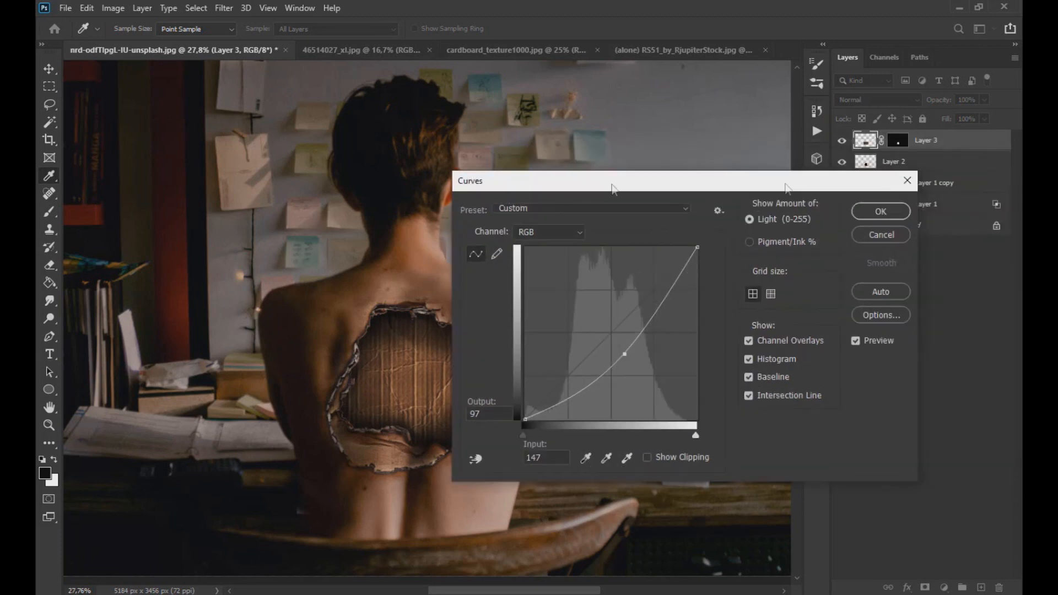
left_click(878, 208)
Step: Reduce the darkened cardboard's saturation to -15 with a Hue/Saturation adjustment
left_click(113, 8)
mouse_move(145, 42)
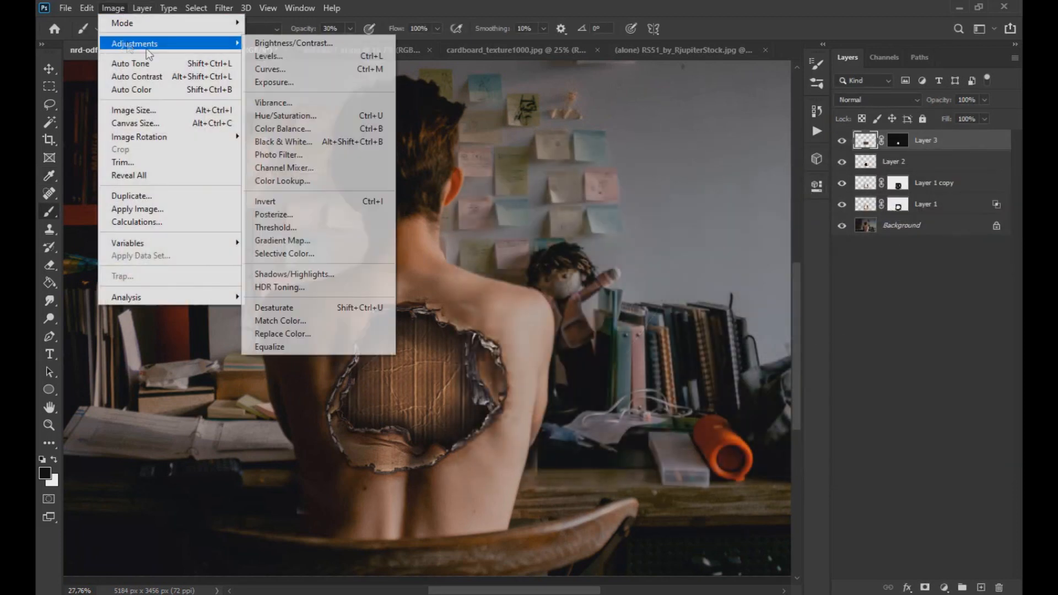
left_click(297, 114)
mouse_move(754, 218)
left_mouse_down()
mouse_move(733, 220)
mouse_move(744, 223)
left_mouse_up()
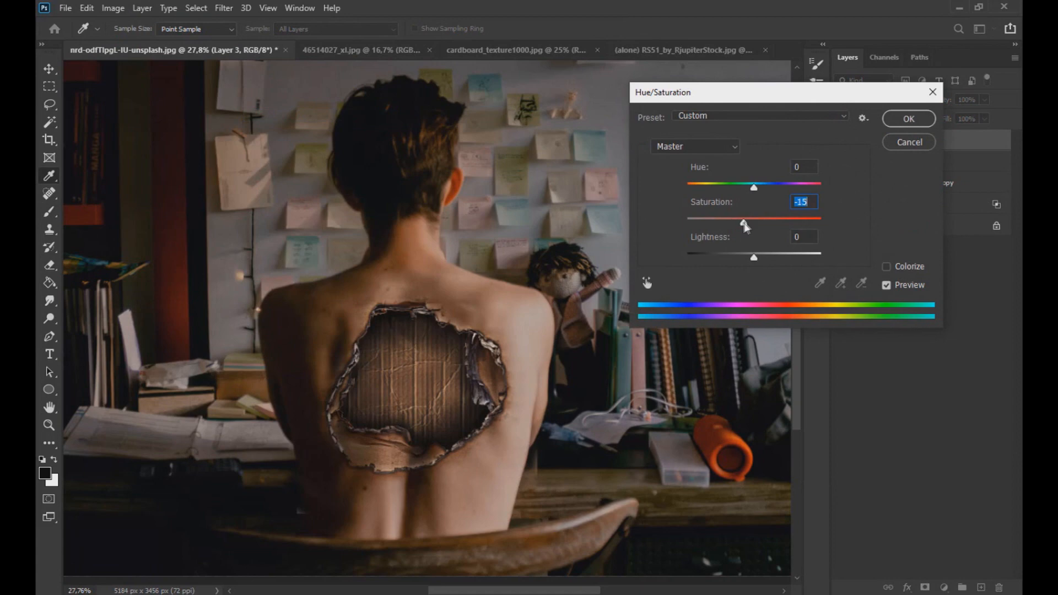
left_click(906, 120)
Step: Check Layer 1 copy hidden and shown, and paint black on its mask at 100% opacity above the hole's upper rim
scroll(490, 374, "down", 5)
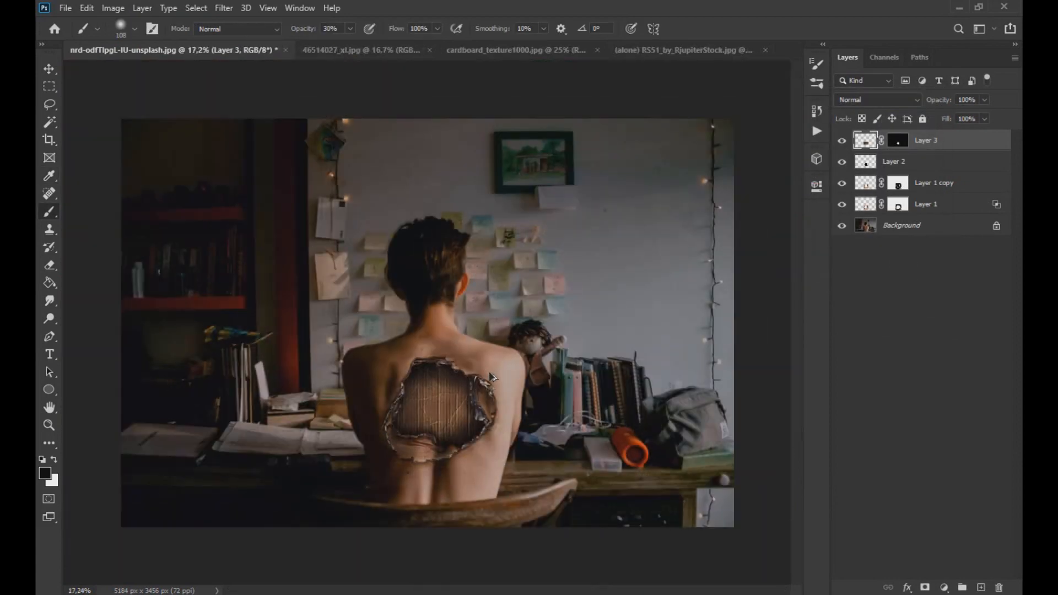
scroll(475, 394, "up", 9)
scroll(475, 402, "up", 2)
left_click(841, 182)
left_click(841, 183)
left_click(897, 185)
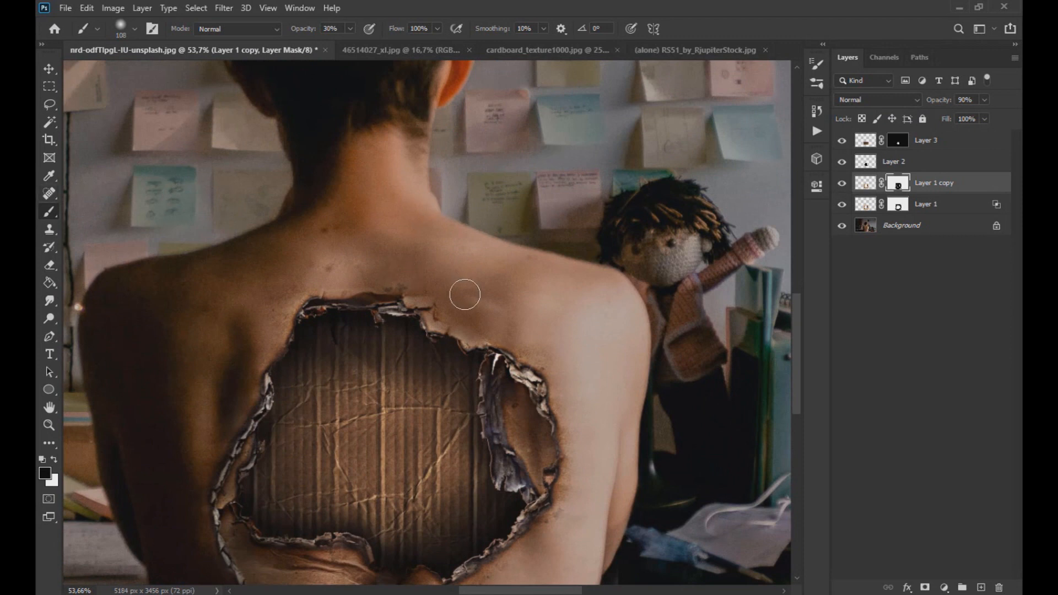
mouse_move(485, 267)
left_mouse_down()
mouse_move(484, 307)
mouse_move(312, 262)
mouse_move(485, 257)
left_mouse_up()
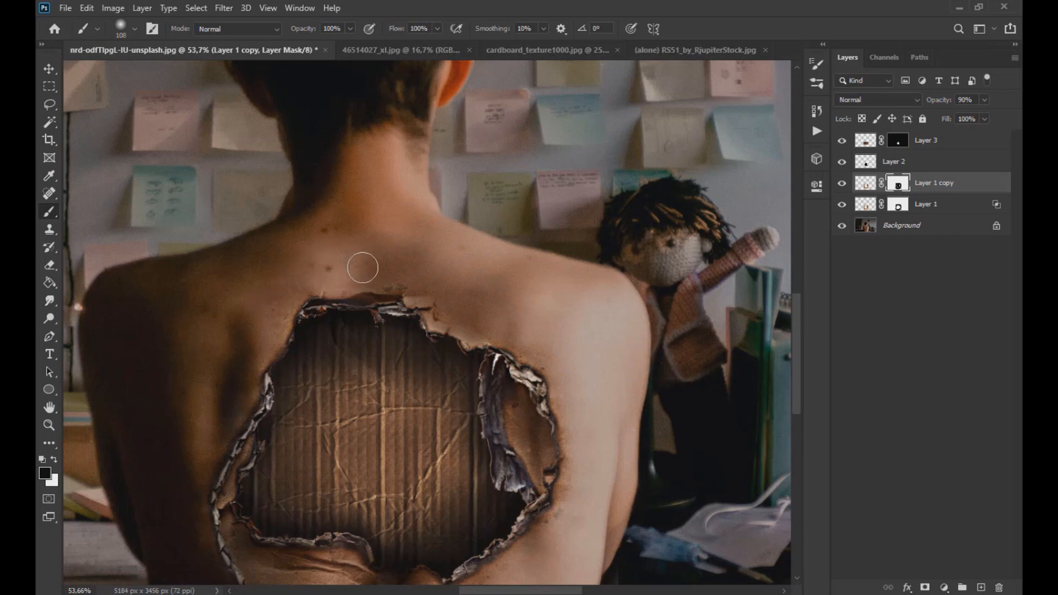
scroll(253, 353, "down", 2)
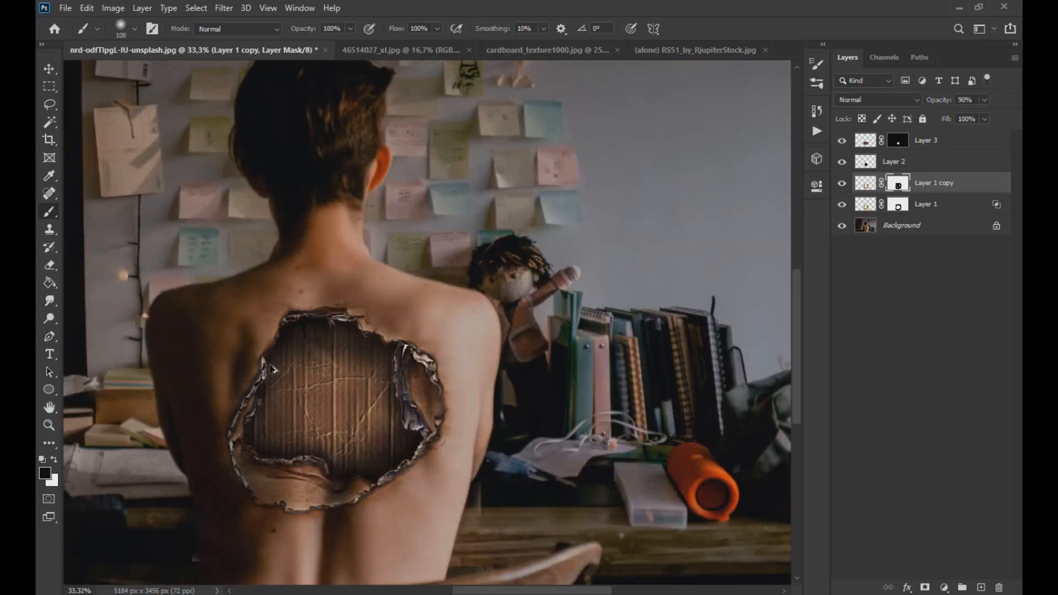
Step: Set the brush opacity to 34% and paint Layer 1 copy's mask to soften the hole's left and lower-left rim
scroll(375, 520, "up", 1)
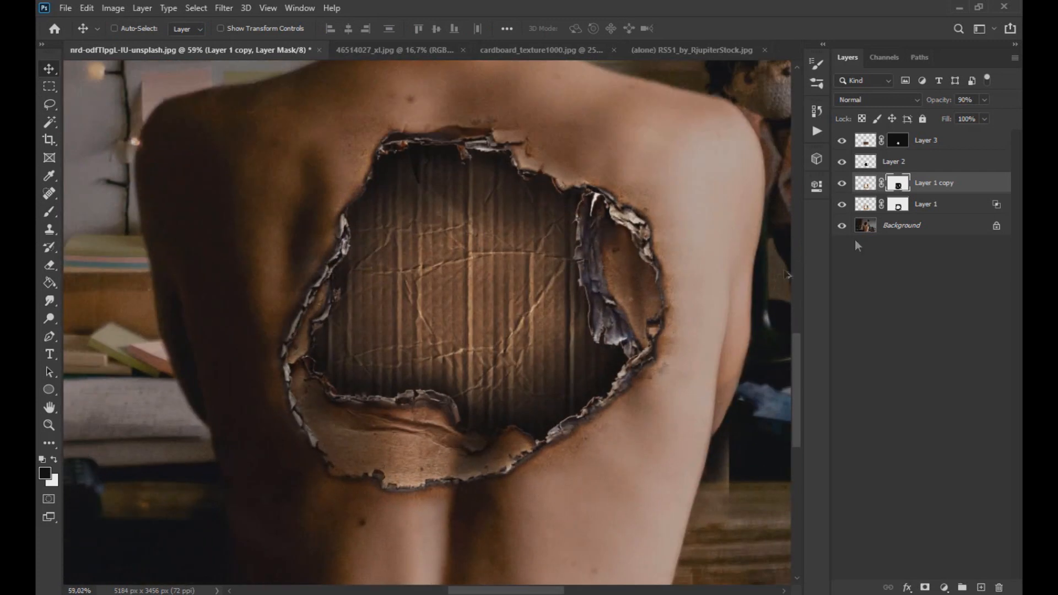
left_click(843, 184)
left_click(843, 184)
left_click(49, 211)
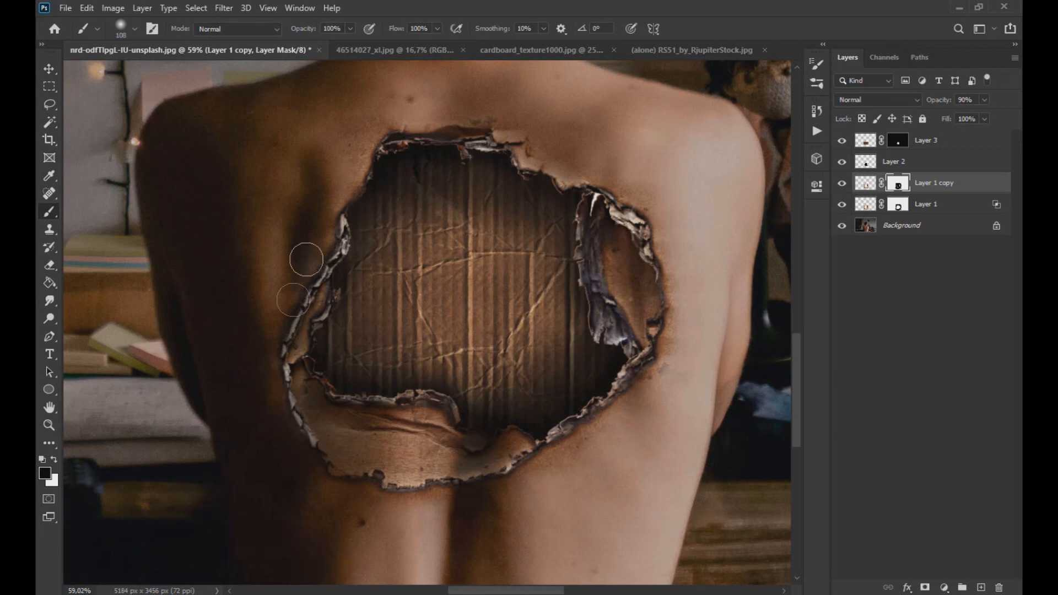
left_click(308, 43)
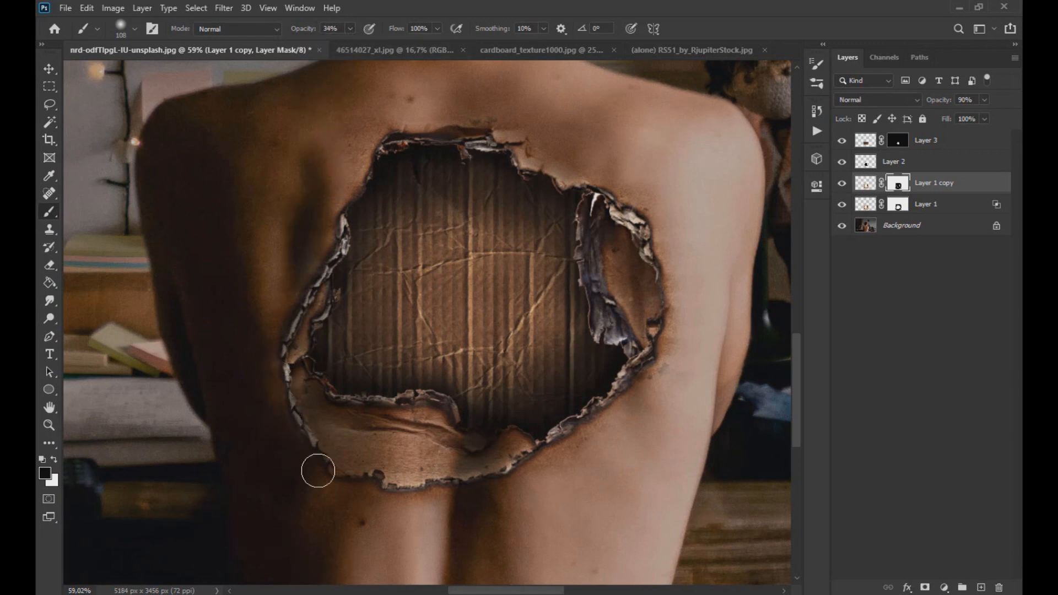
left_click(841, 183)
left_click(842, 184)
scroll(710, 451, "down", 1)
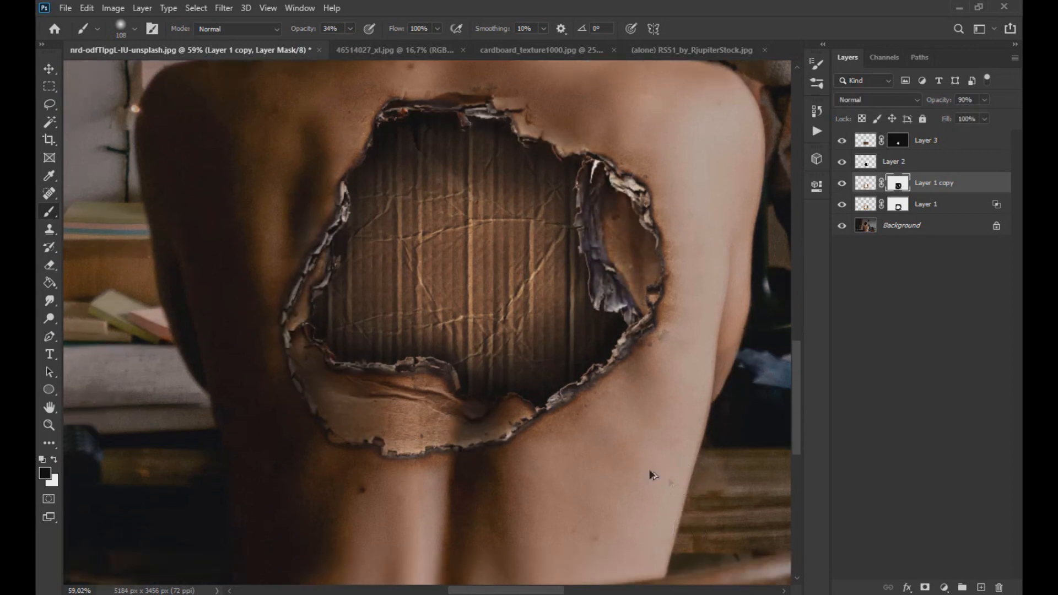
Step: Compare the hole with Layer 1 copy hidden and shown, and open that layer's opacity setting
scroll(651, 475, "down", 3)
left_click(838, 184)
left_click(839, 184)
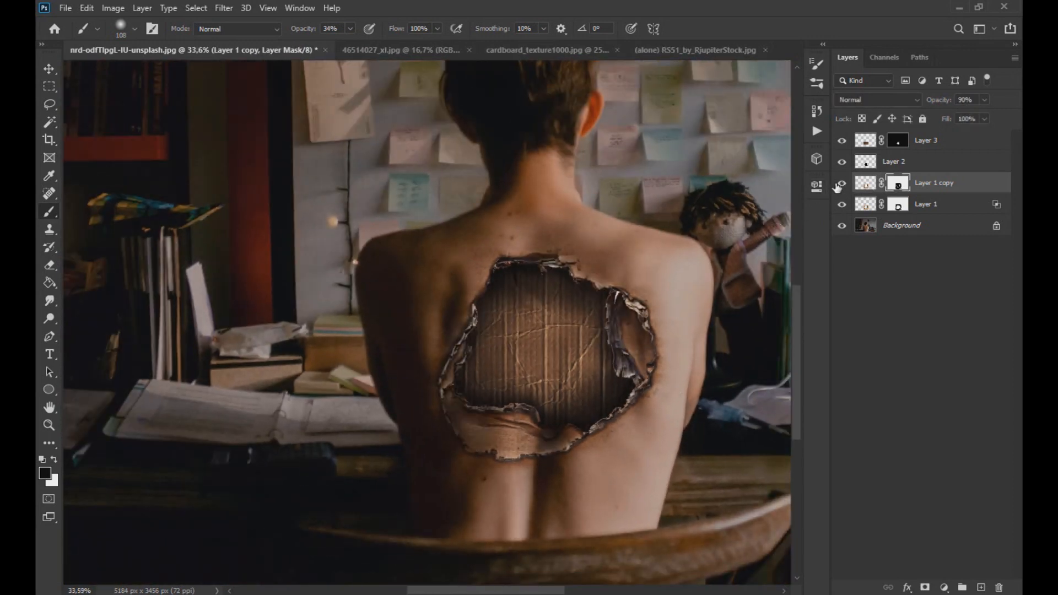
left_click(865, 183)
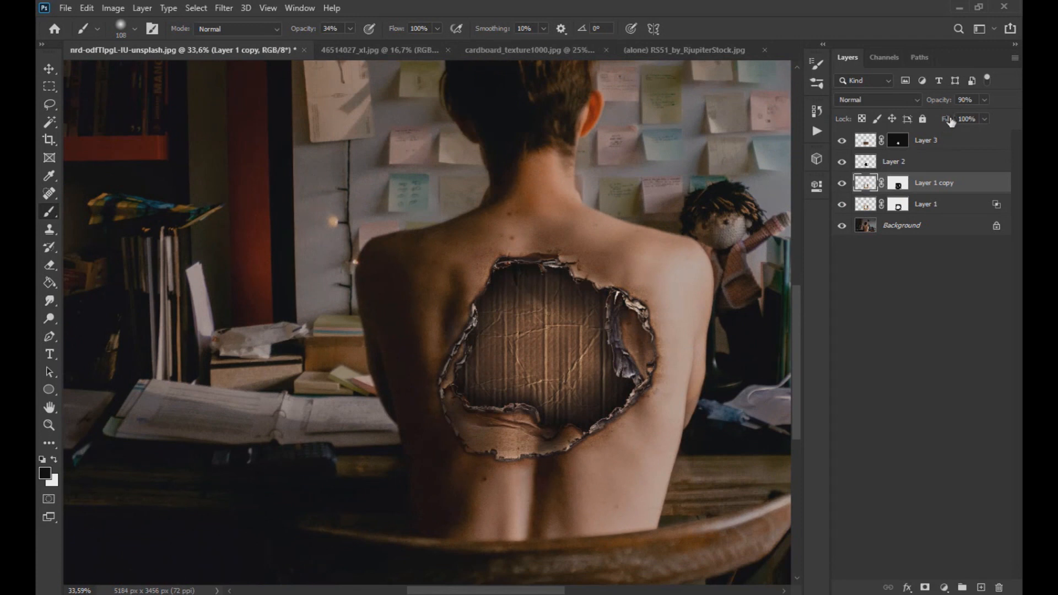
left_click(984, 99)
left_click(944, 195)
Step: Bring the (alone) RS51_by_RjupiterStock image into the photo over the man's back and move its layer to the top
left_click(660, 46)
key("v")
left_click_drag(142, 54, 416, 267)
left_click_drag(511, 248, 510, 256)
key("ctrl+bracketright")
key("ctrl+bracketright")
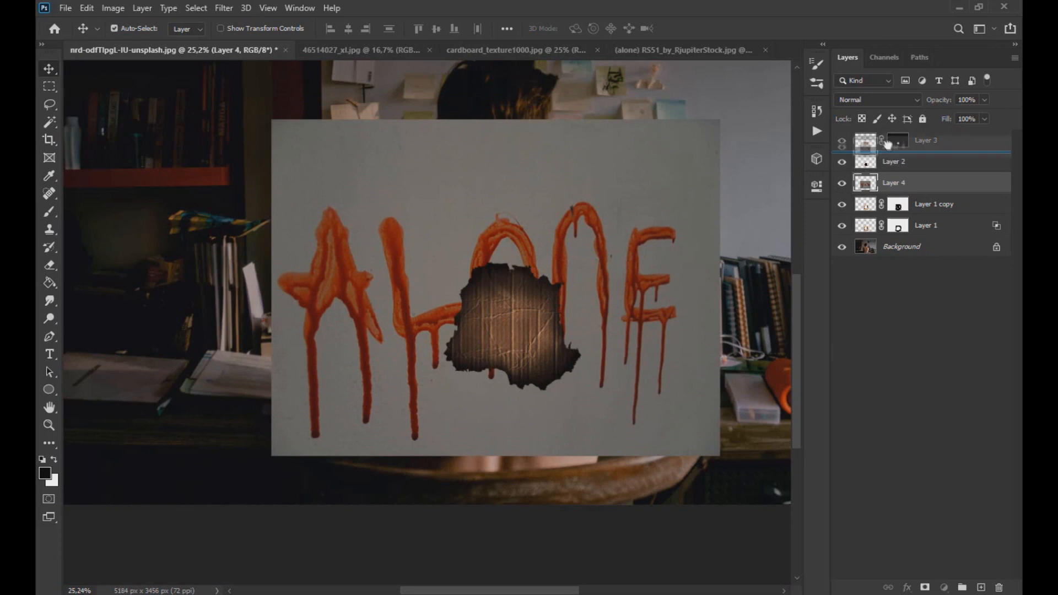
Step: Remove the light background around and inside the ALONE letters with the Magic Wand, and clear the selection
key("w")
left_click(419, 163)
left_click(500, 267, "shift")
key("Delete")
key("ctrl+d")
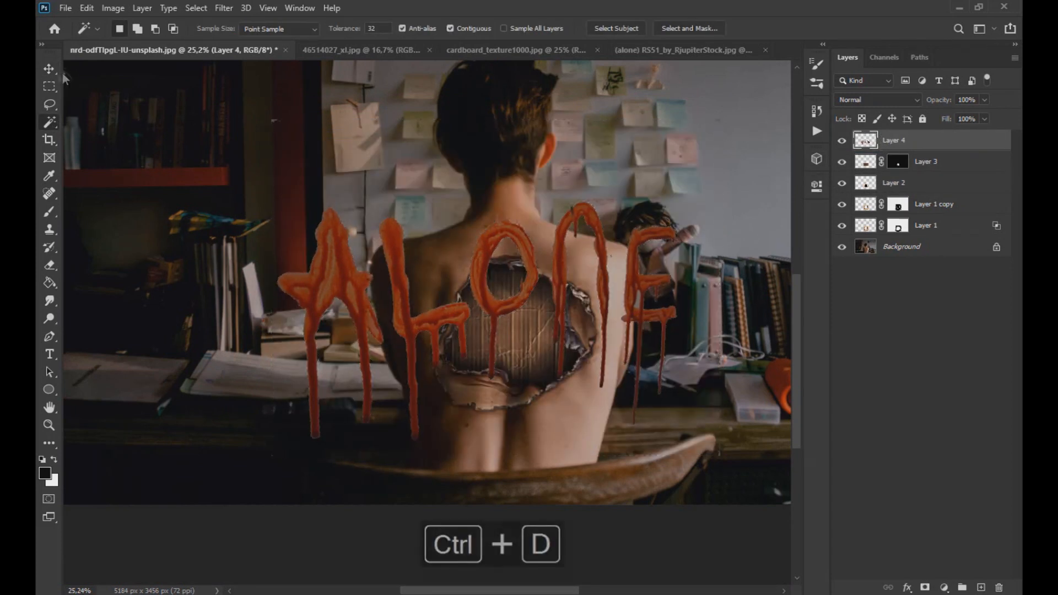
Step: Scale the ALONE lettering to 29.55%, rotate it -6.84° and place it over the cardboard inside the hole
left_click(51, 72)
left_click_drag(401, 282, 418, 296)
left_click(49, 265)
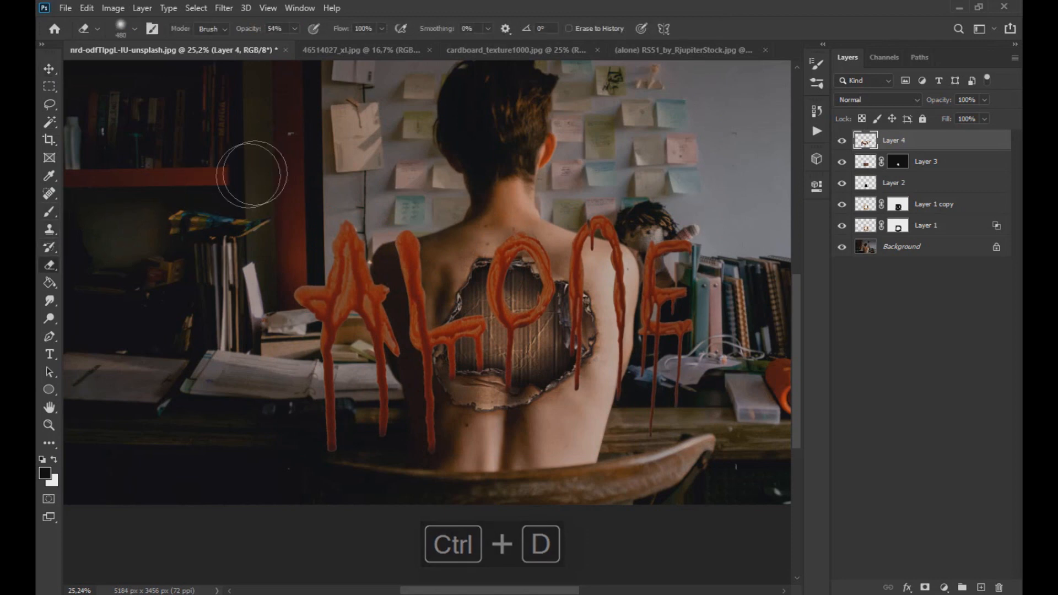
left_click(49, 68)
key("ctrl+t")
left_click_drag(542, 298, 553, 317)
left_click_drag(743, 153, 518, 290)
left_click_drag(467, 357, 535, 315)
left_click_drag(584, 269, 572, 277)
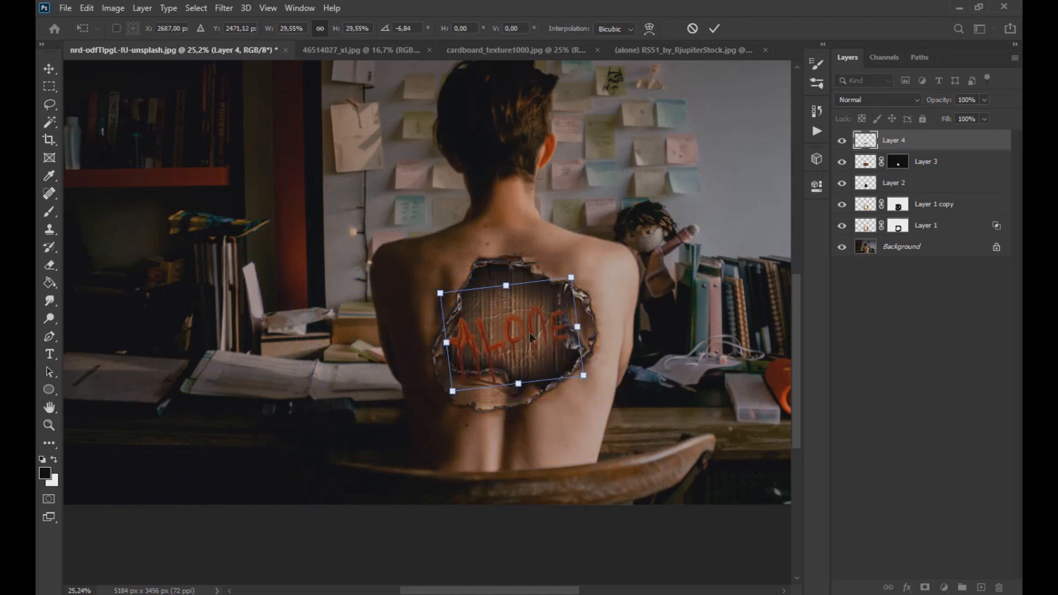
scroll(529, 332, "up", 4)
scroll(531, 332, "up", 1)
mouse_move(426, 369)
left_mouse_down()
mouse_move(416, 382)
mouse_move(424, 369)
left_mouse_up()
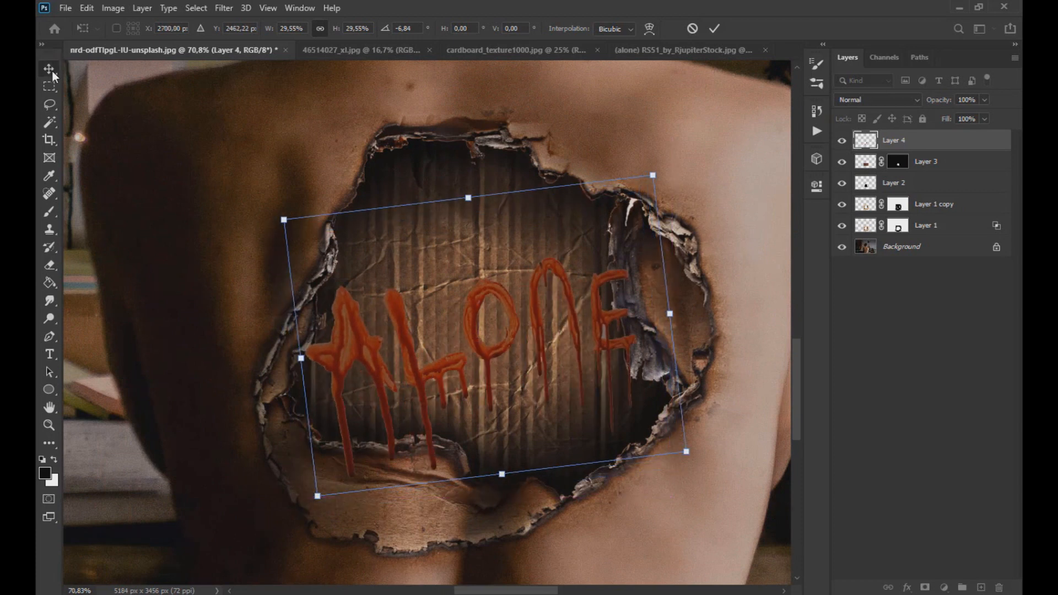
key("Return")
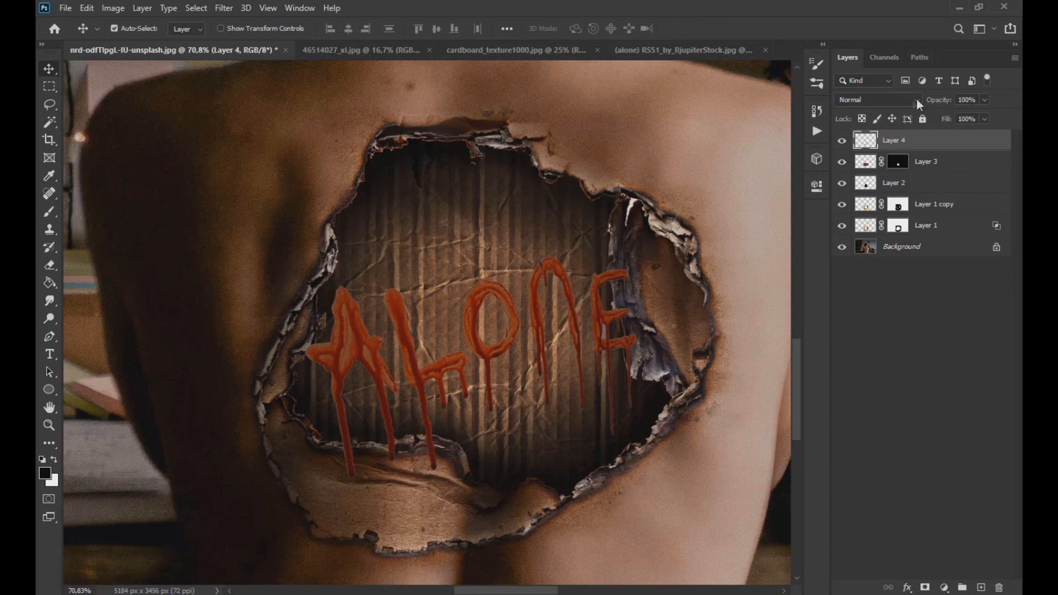
Step: Set Layer 4's blend mode to Overlay and shift the lettering up about 21 px
left_click(899, 101)
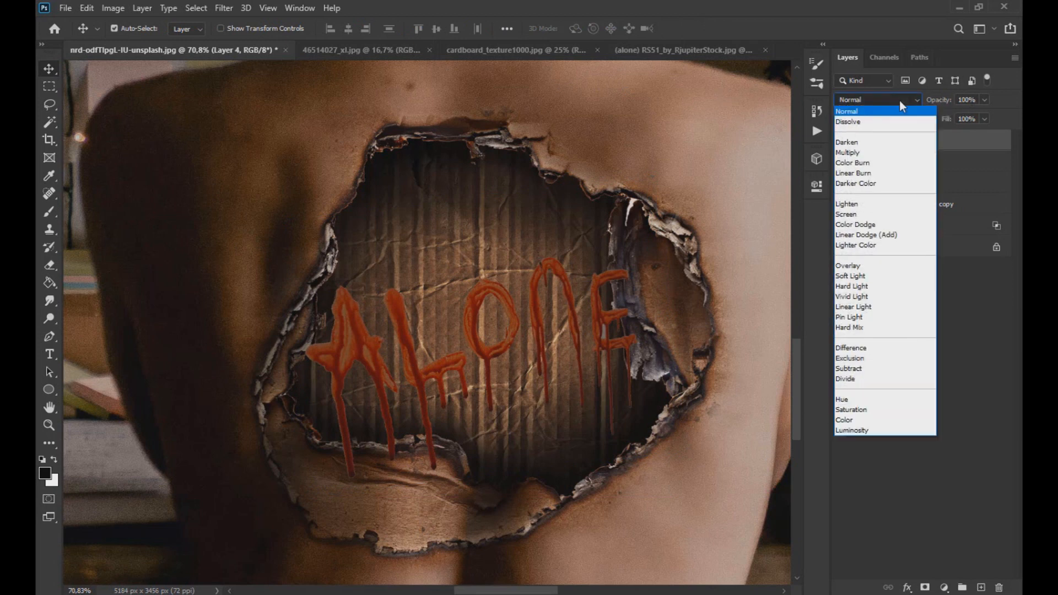
left_click(847, 266)
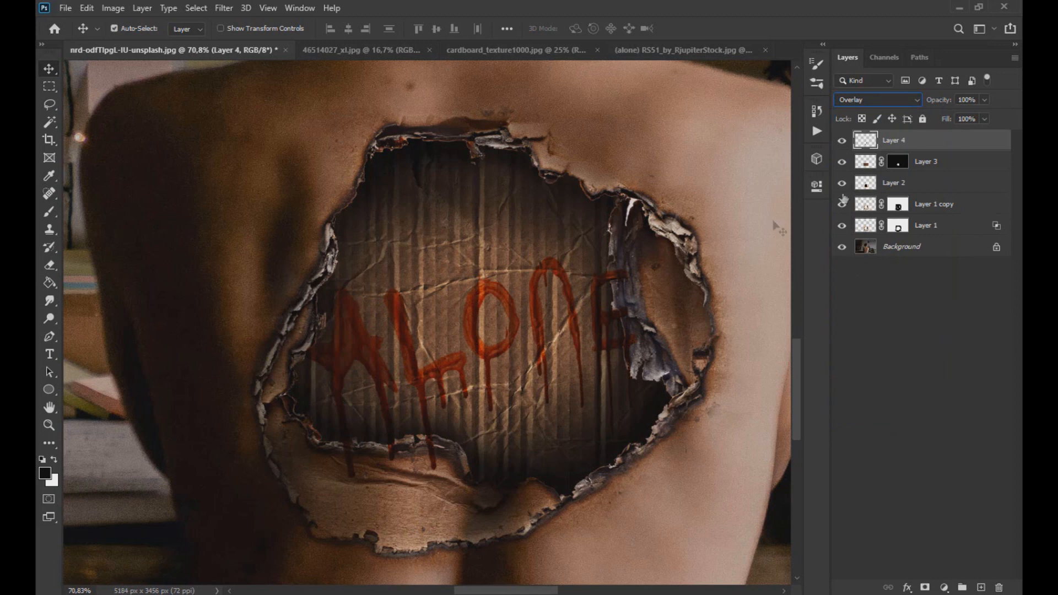
left_click_drag(570, 284, 563, 271)
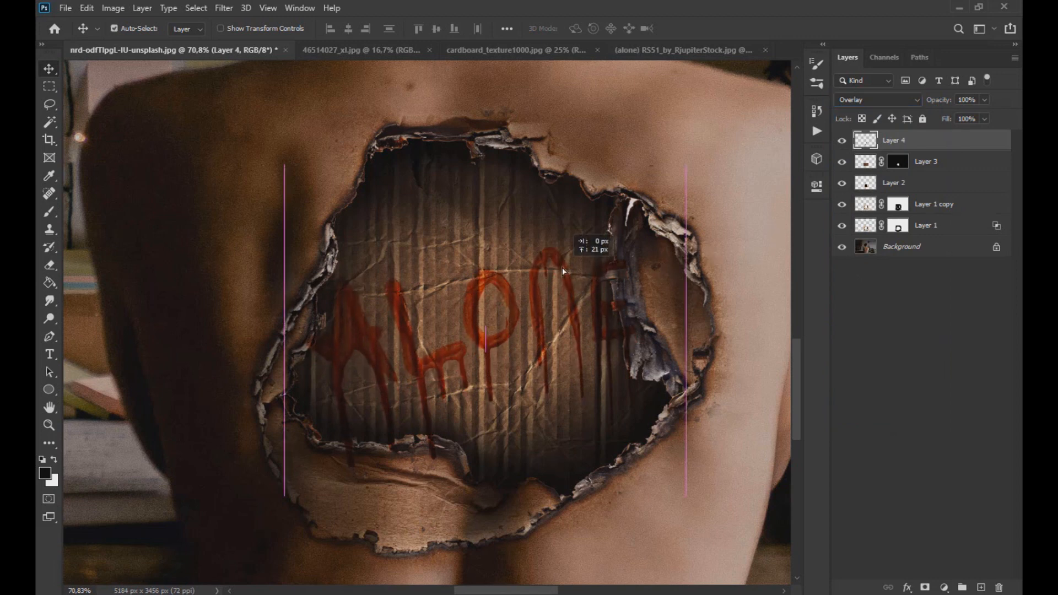
Step: Scale the lettering to 93.14% and shift it slightly left so it fits the hole
key("ctrl+t")
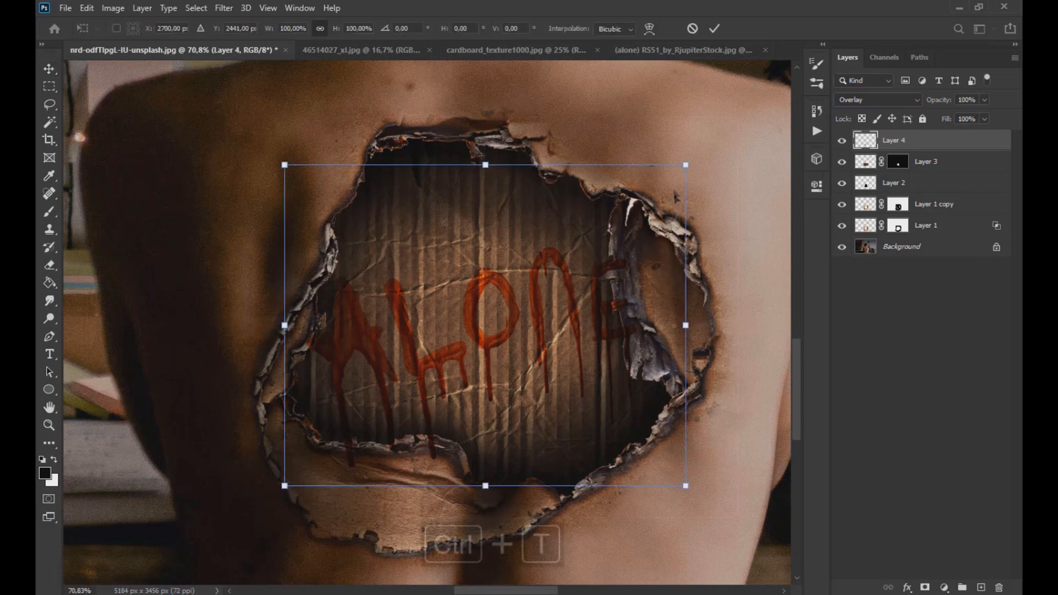
left_click_drag(683, 164, 669, 166)
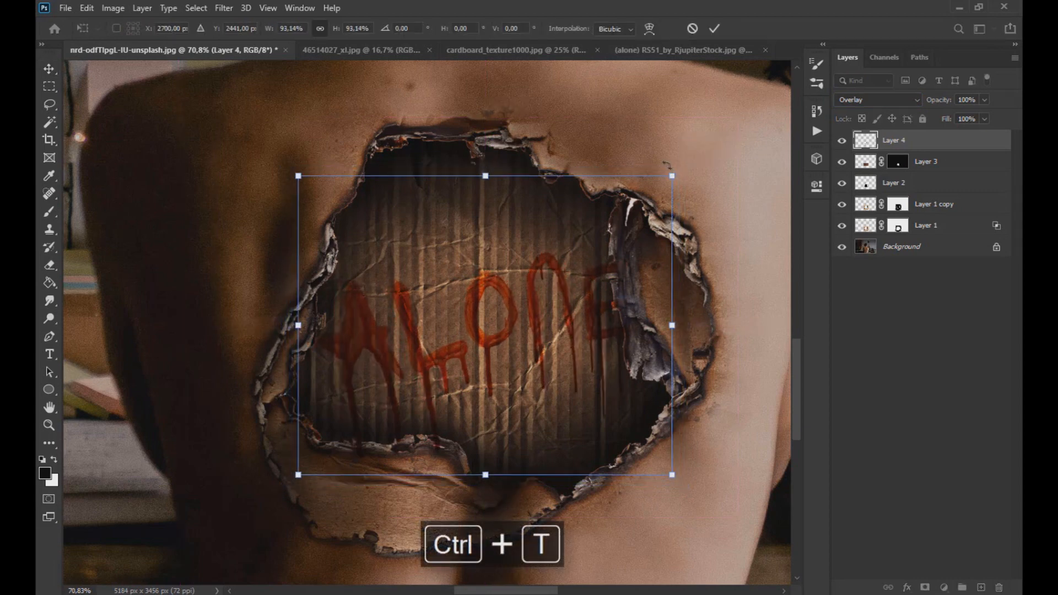
left_click_drag(446, 319, 433, 318)
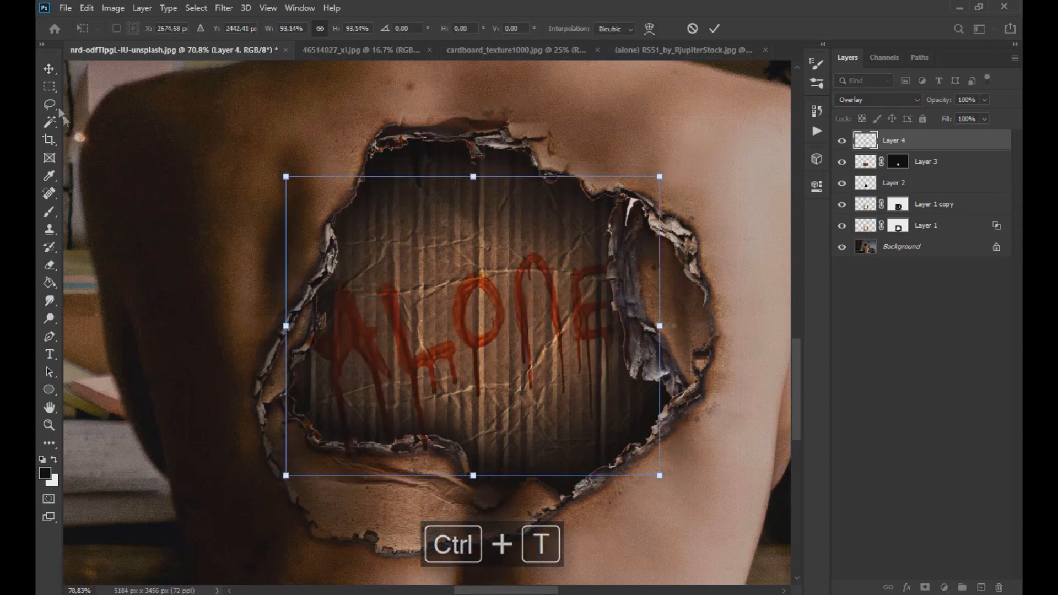
key("Return")
Step: Load Layer 2's outline as a selection and mask Layer 4 with it to confine the lettering to the hole
left_click(866, 184, "ctrl")
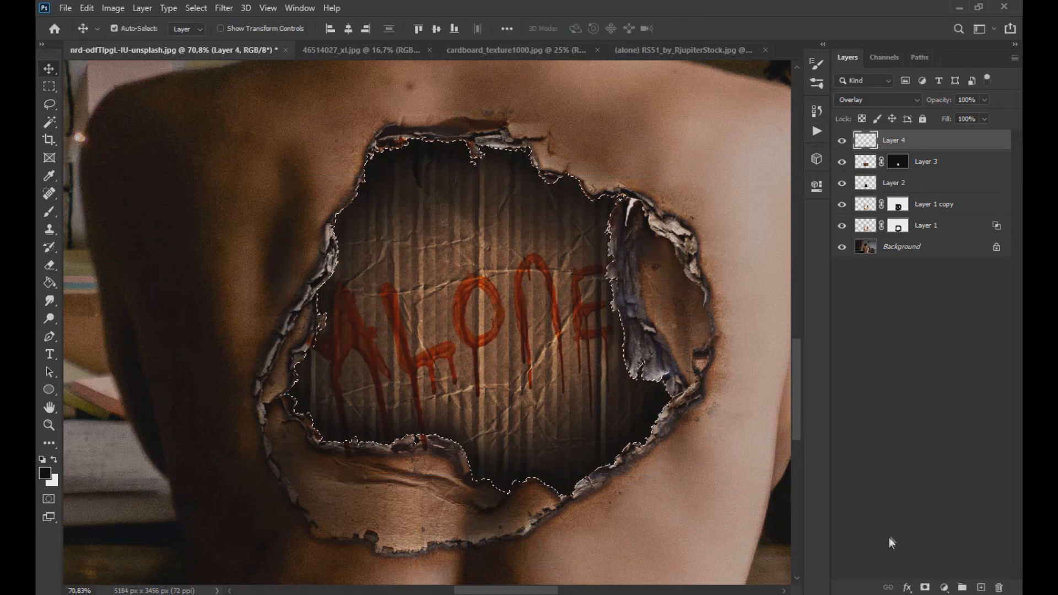
left_click(926, 588)
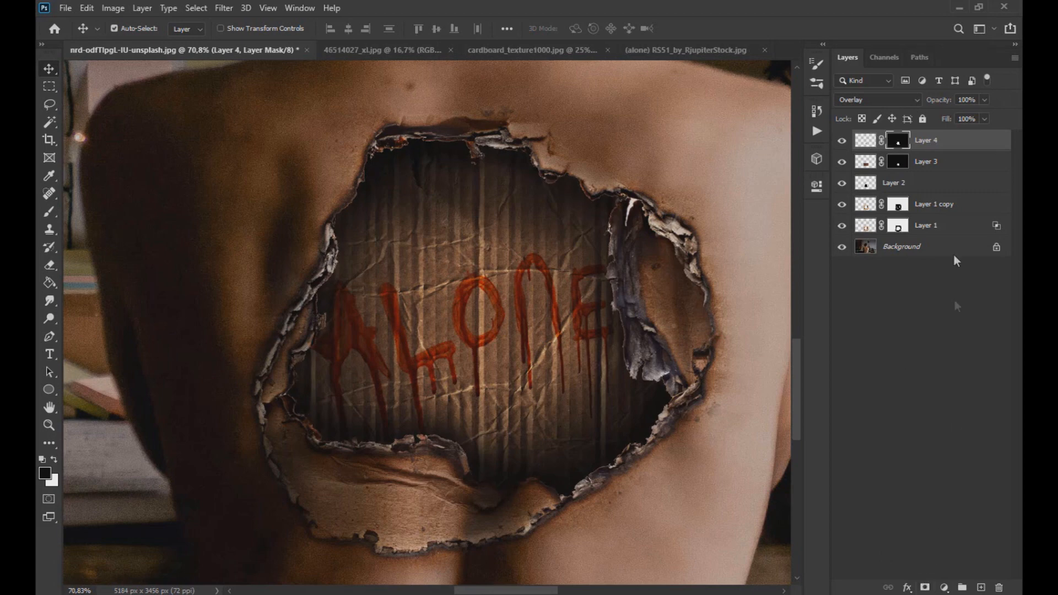
left_click(49, 211)
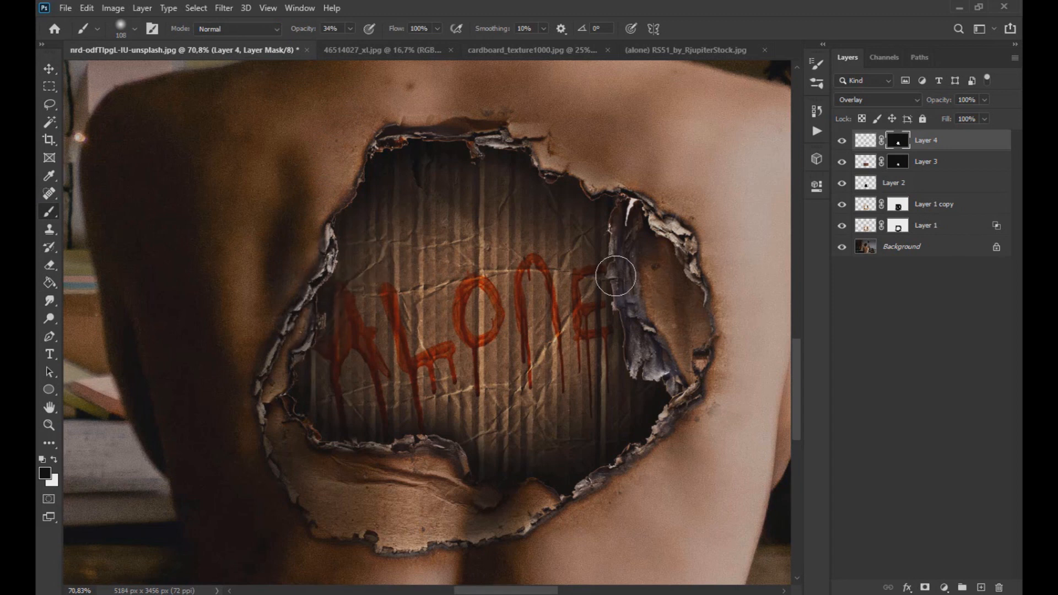
left_click(44, 73)
scroll(433, 322, "down", 2)
scroll(432, 323, "down", 3)
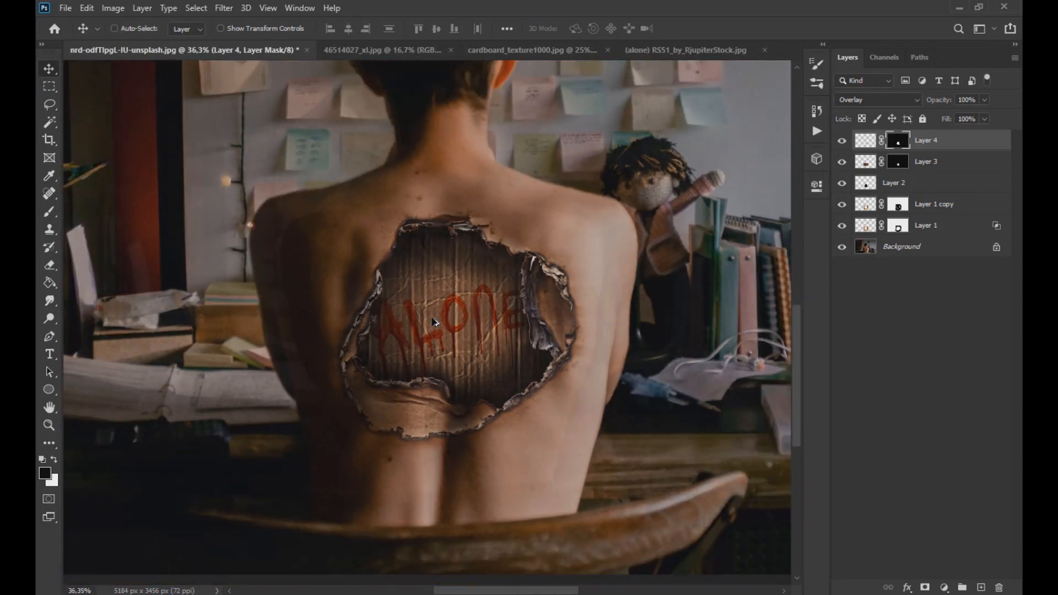
scroll(524, 385, "up", 2)
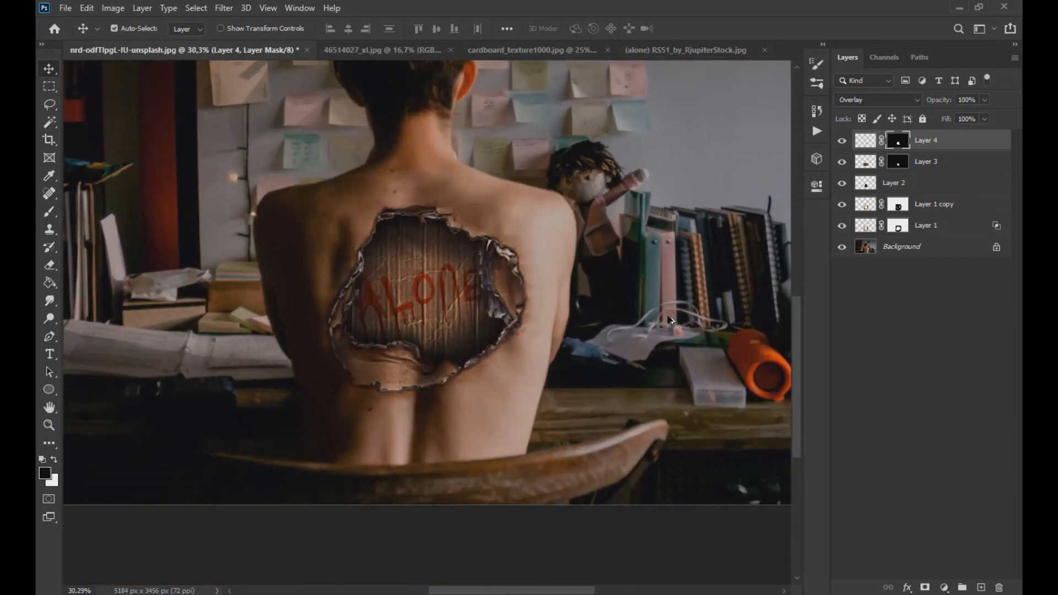
Step: Add a Hue/Saturation adjustment layer above everything with saturation -21, and compare the photo with it hidden and shown
left_click(944, 587)
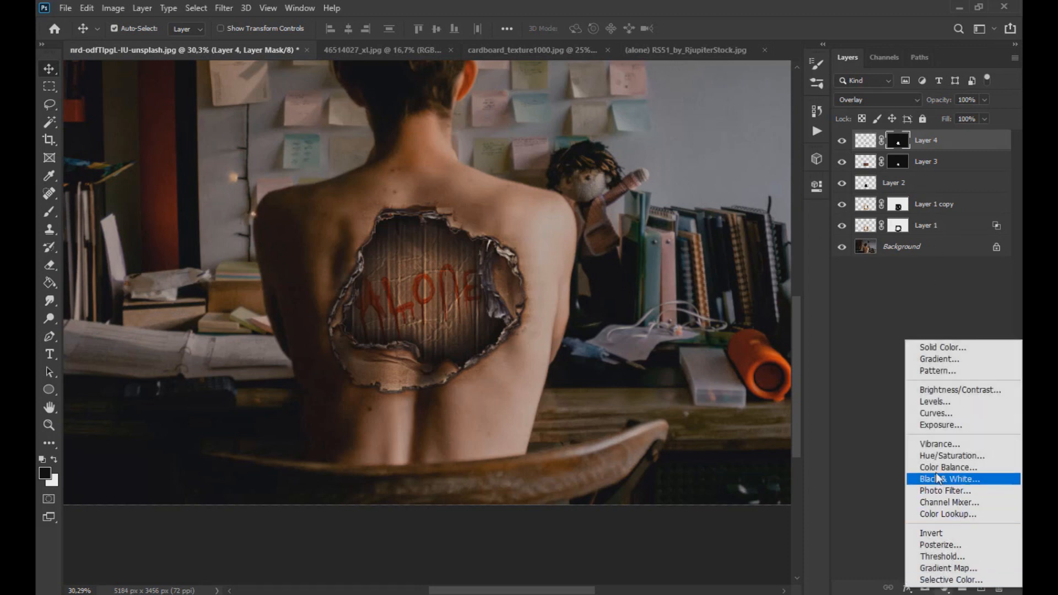
left_click(936, 455)
left_click(679, 301)
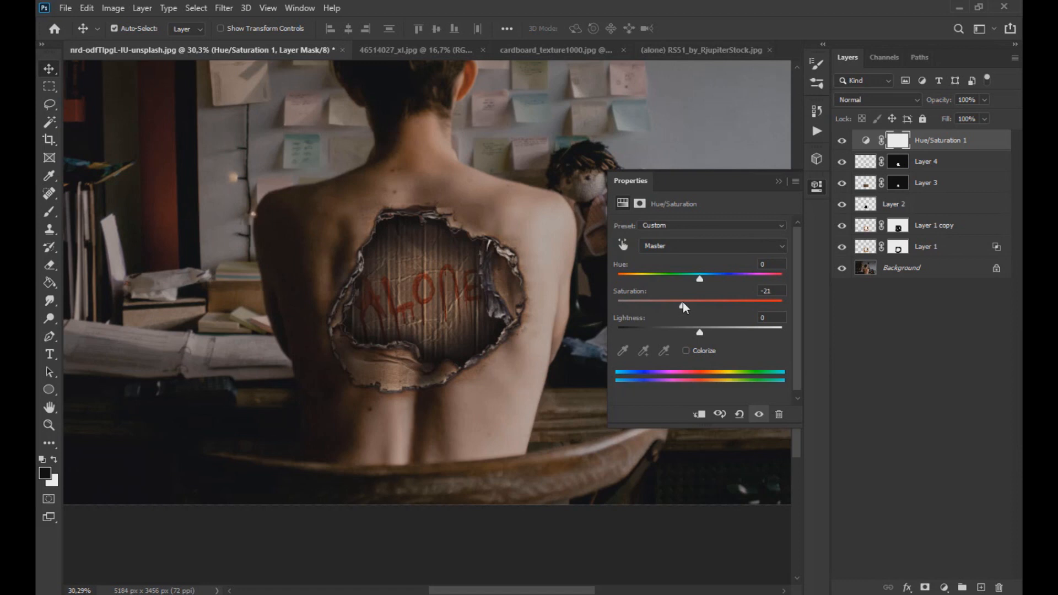
left_click(778, 181)
left_click(842, 141)
left_click(842, 141)
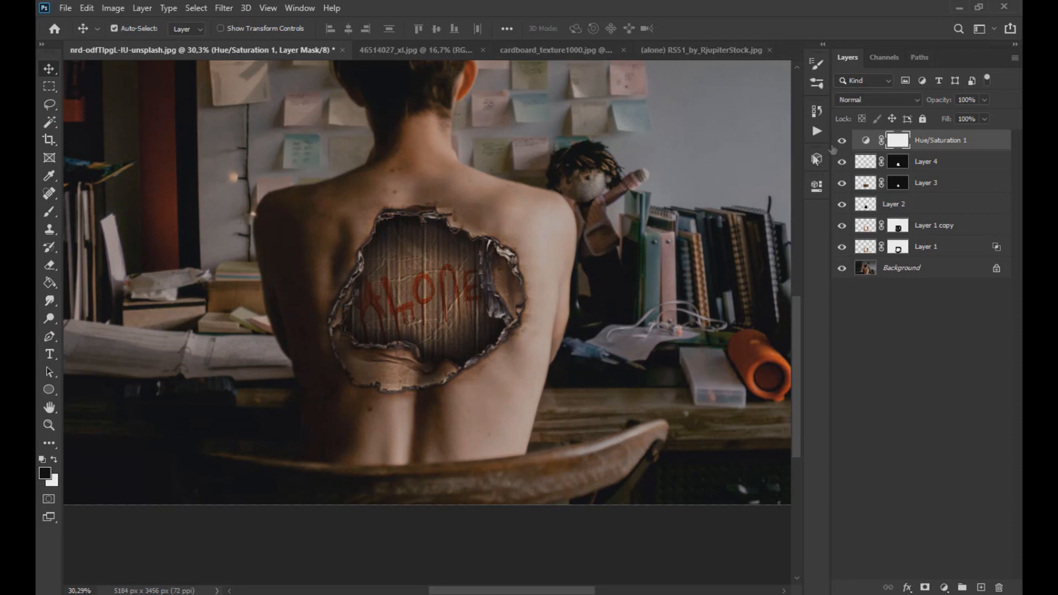
Step: Add a Color Lookup adjustment layer, trying Candlelight.CUBE before applying the Bleach Bypass.look 3D LUT
scroll(543, 277, "down", 3)
scroll(617, 283, "down", 1)
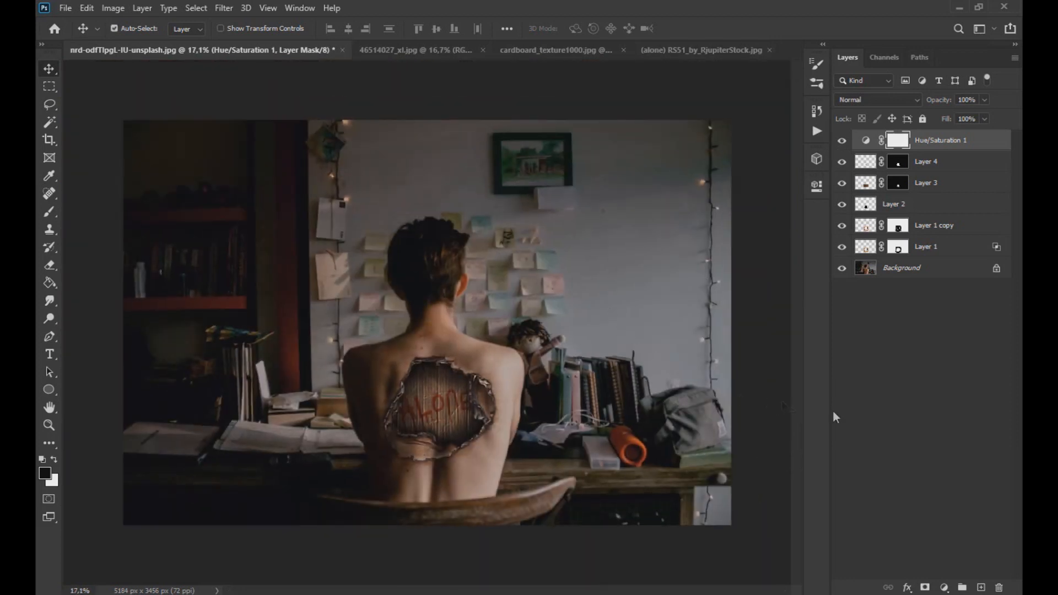
left_click(944, 587)
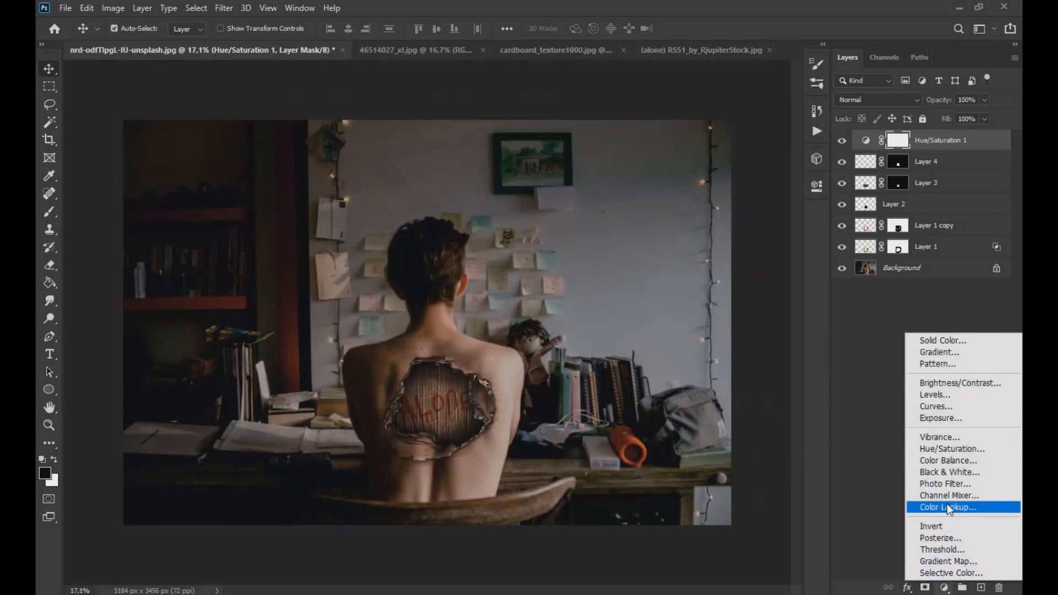
left_click(947, 504)
left_click(732, 228)
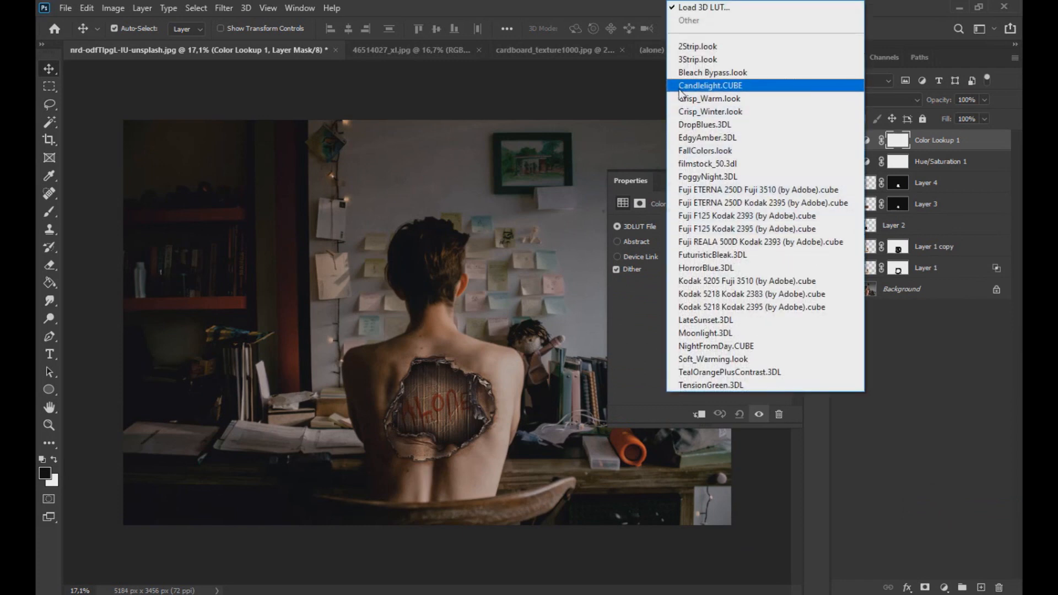
left_click(693, 85)
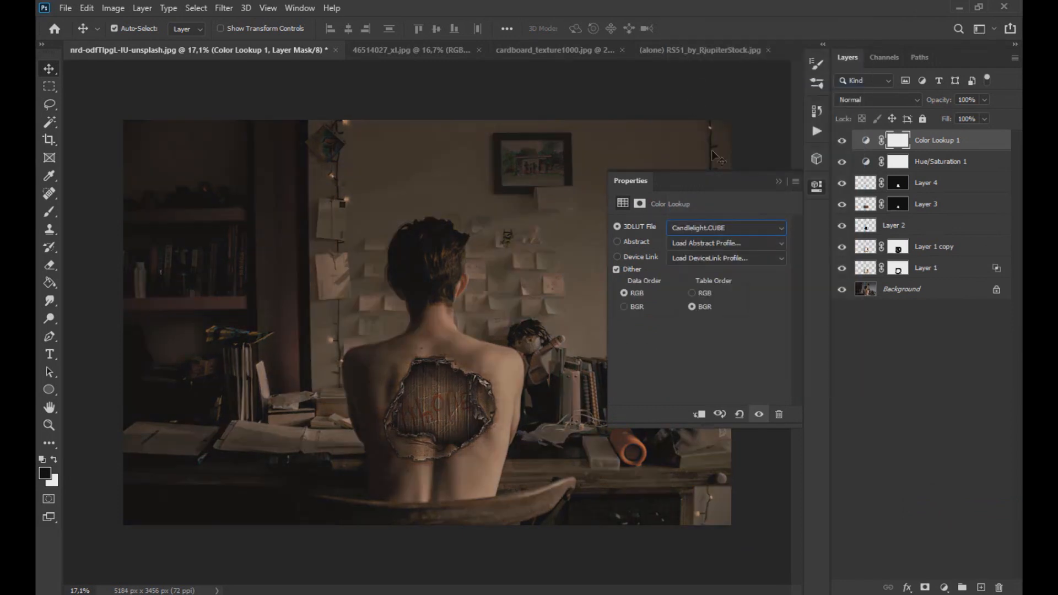
left_click(758, 227)
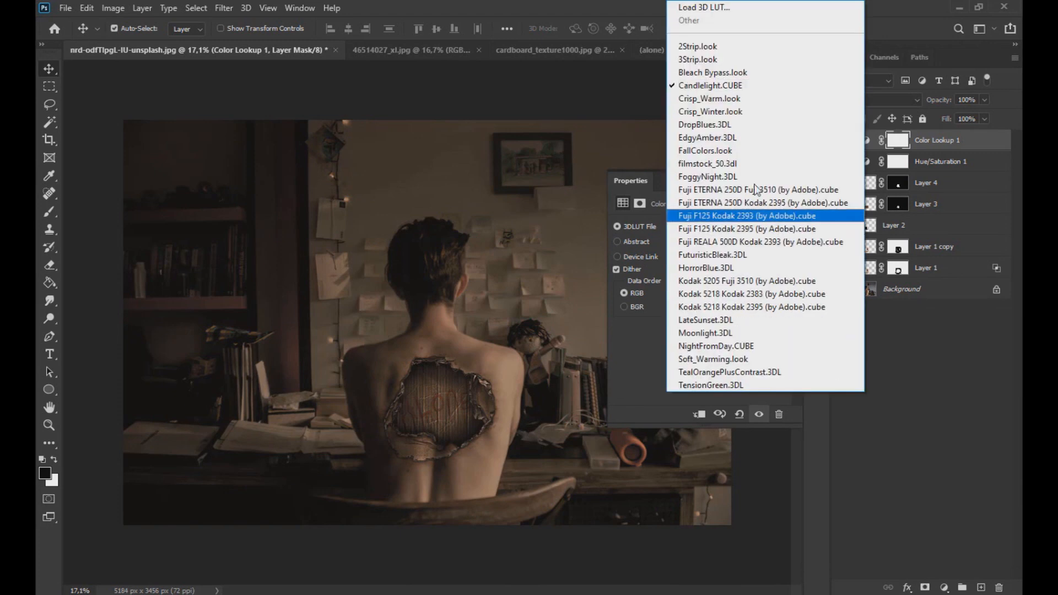
left_click(719, 72)
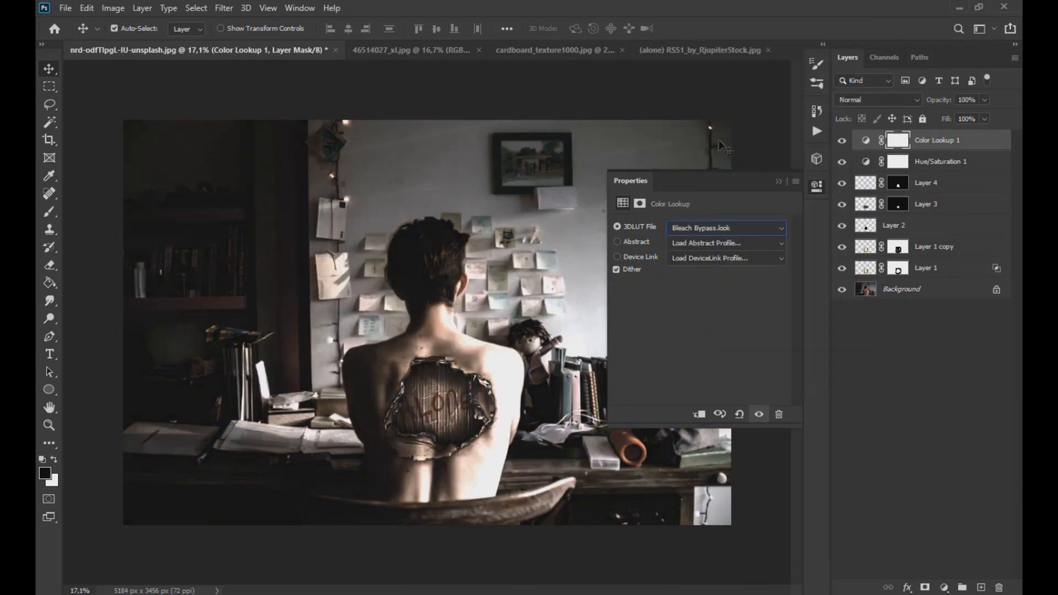
left_click(777, 181)
Step: Set the Color Lookup layer's opacity to 40% and its blend mode to Lighten
scroll(502, 425, "up", 1)
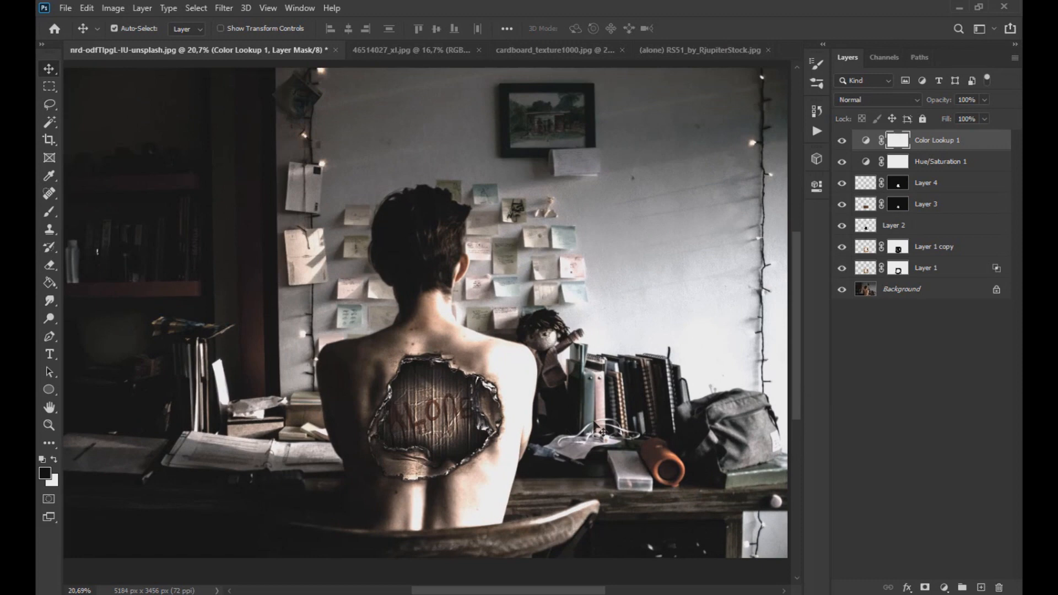
scroll(493, 448, "up", 2)
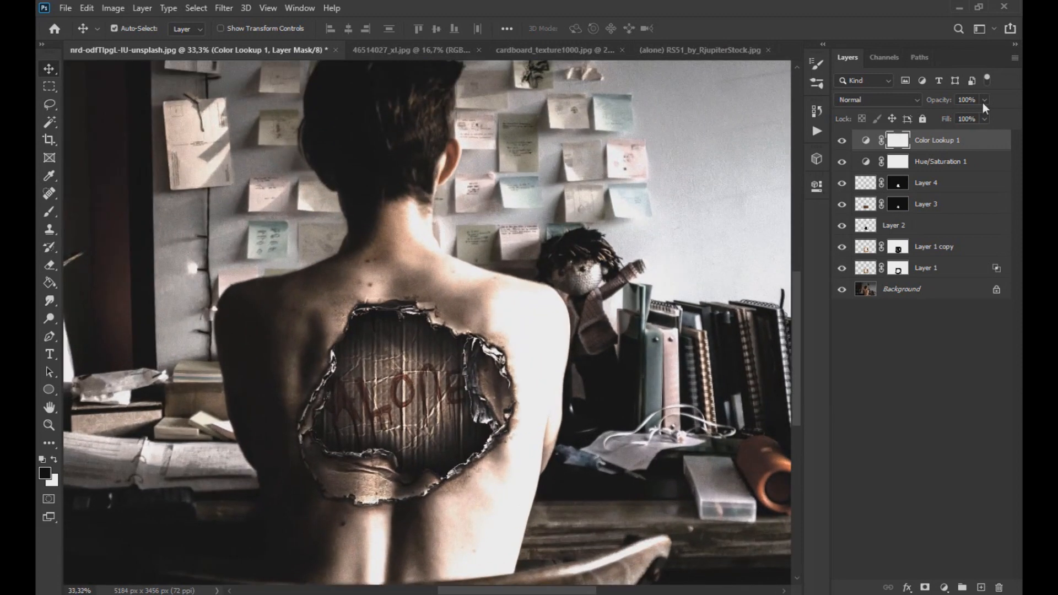
left_click(943, 115)
left_click_drag(947, 115, 947, 117)
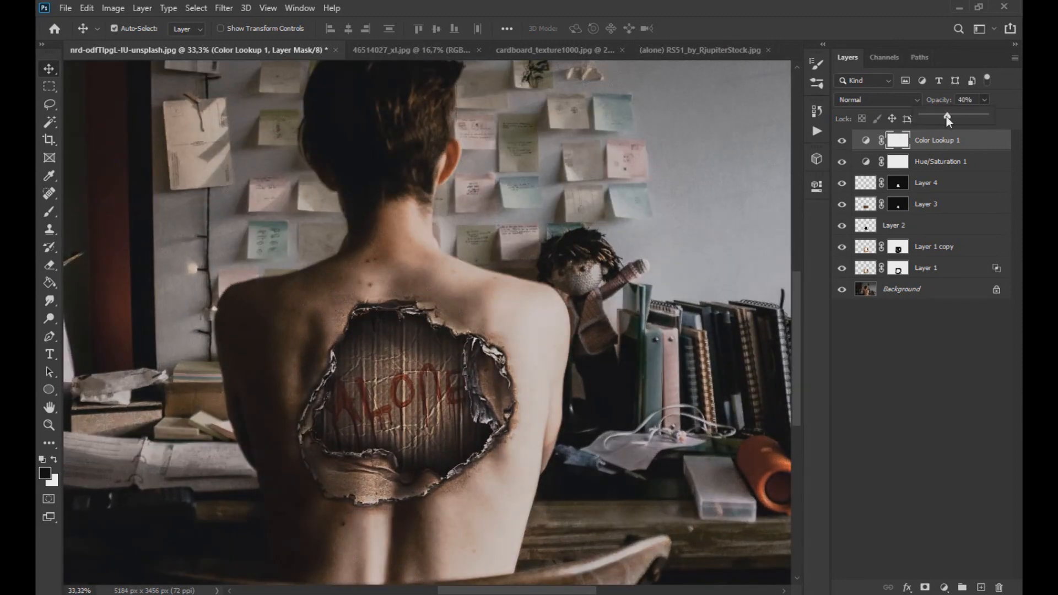
left_click(885, 101)
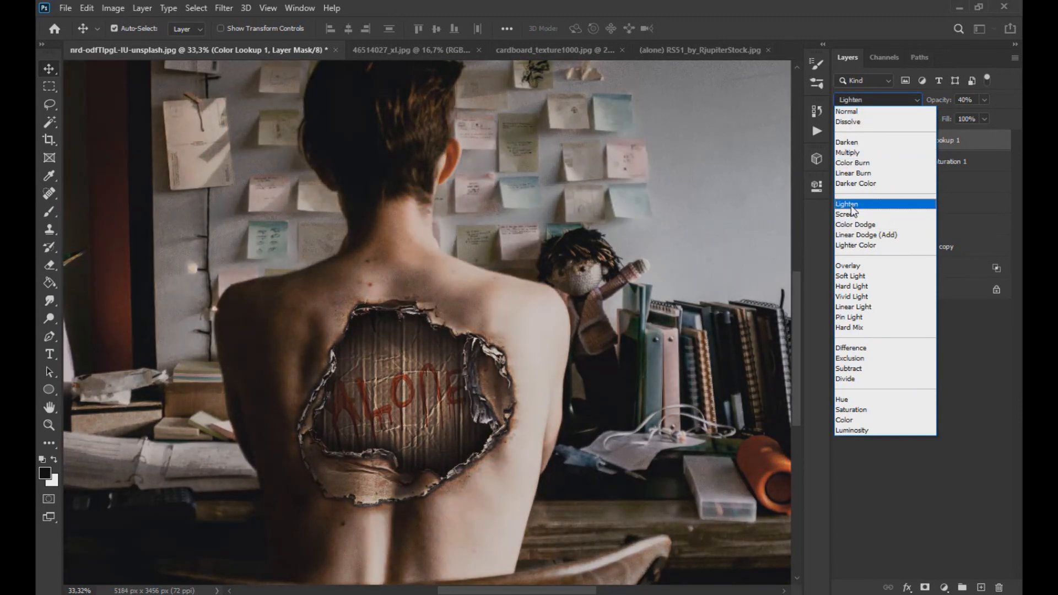
left_click(852, 207)
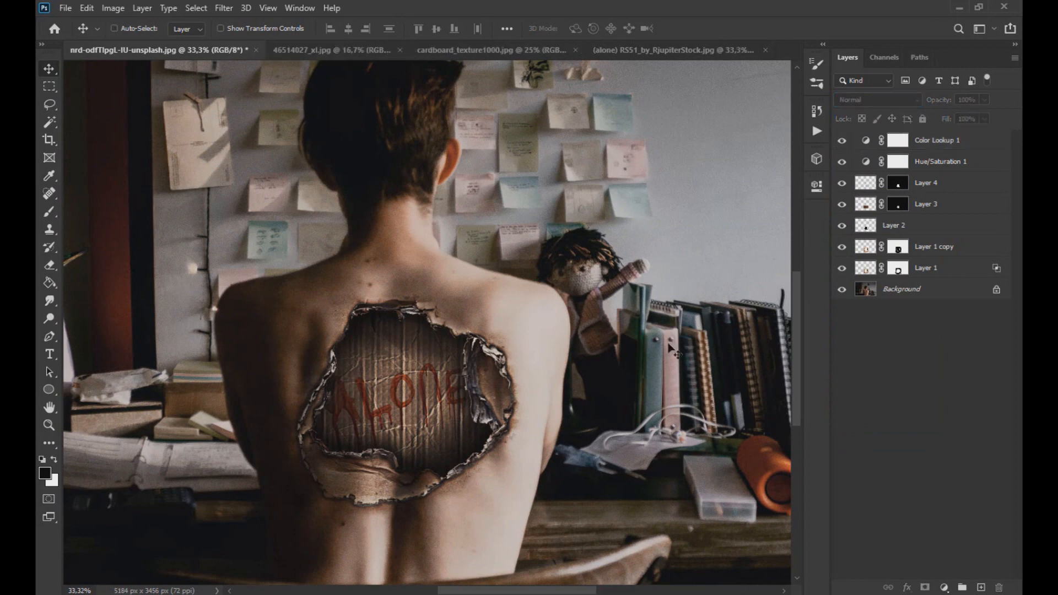
Step: Compare the whole photo with the Color Lookup layer hidden and shown, and reduce that layer's opacity further
key("ctrl+0")
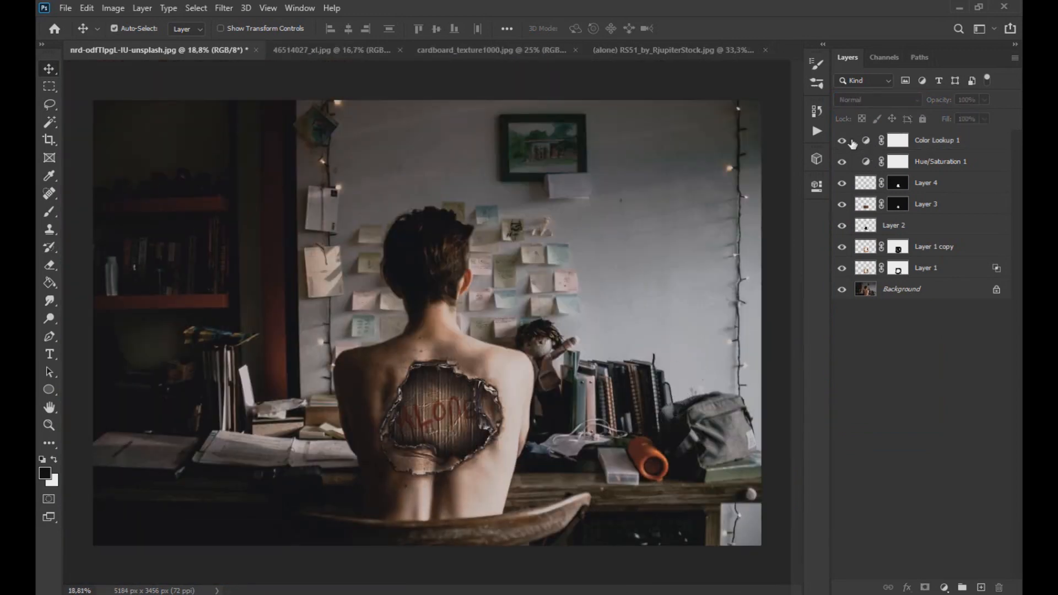
left_click(842, 141)
left_click(845, 142)
left_click(937, 140)
left_click(963, 116)
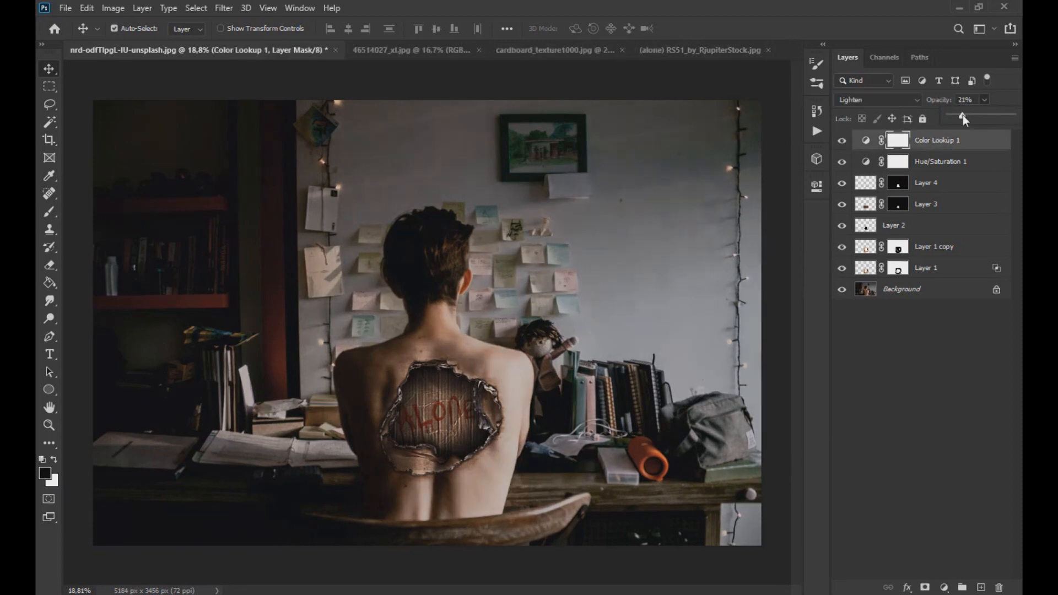
left_click_drag(963, 115, 958, 114)
Step: Check the effect of both adjustment layers and set the Hue/Saturation layer's saturation to -35
left_click(842, 141)
left_click(842, 162)
double_click(864, 162)
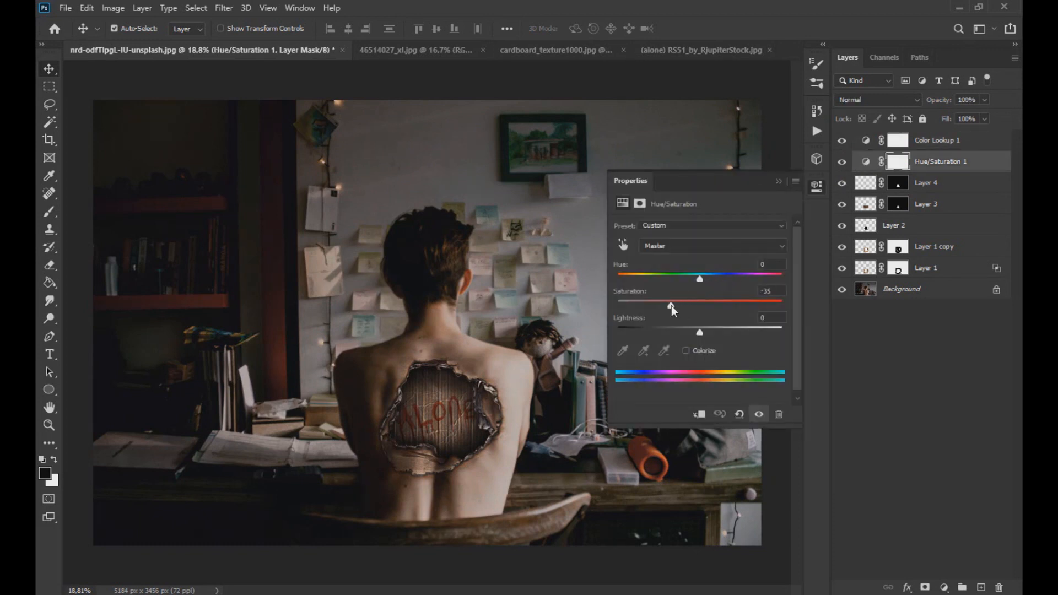
left_click(778, 181)
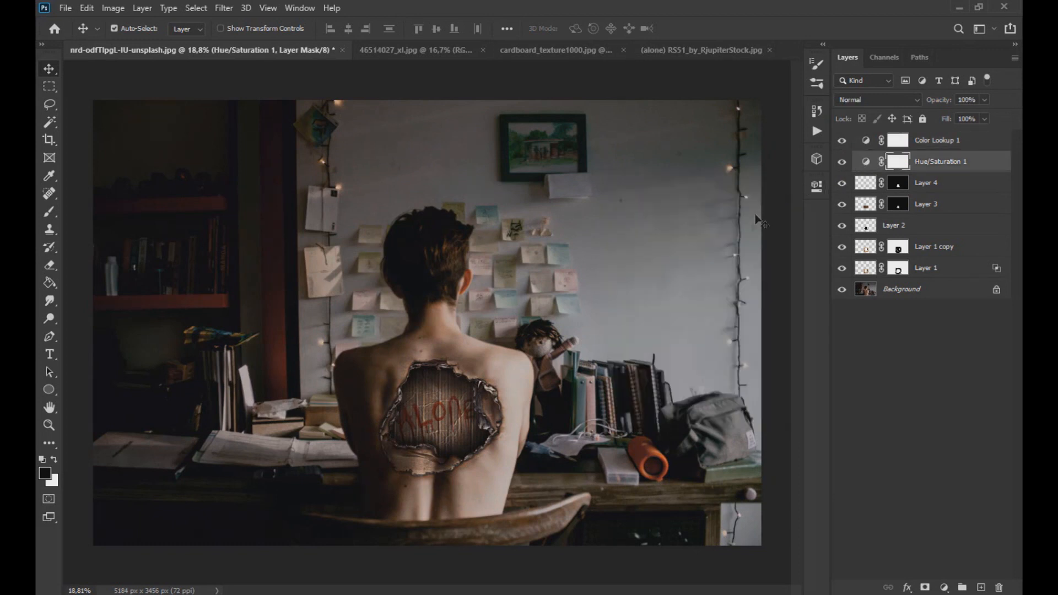
Step: Examine the finished composite as a whole and close up around the hole and its lettering
scroll(757, 219, "down", 2)
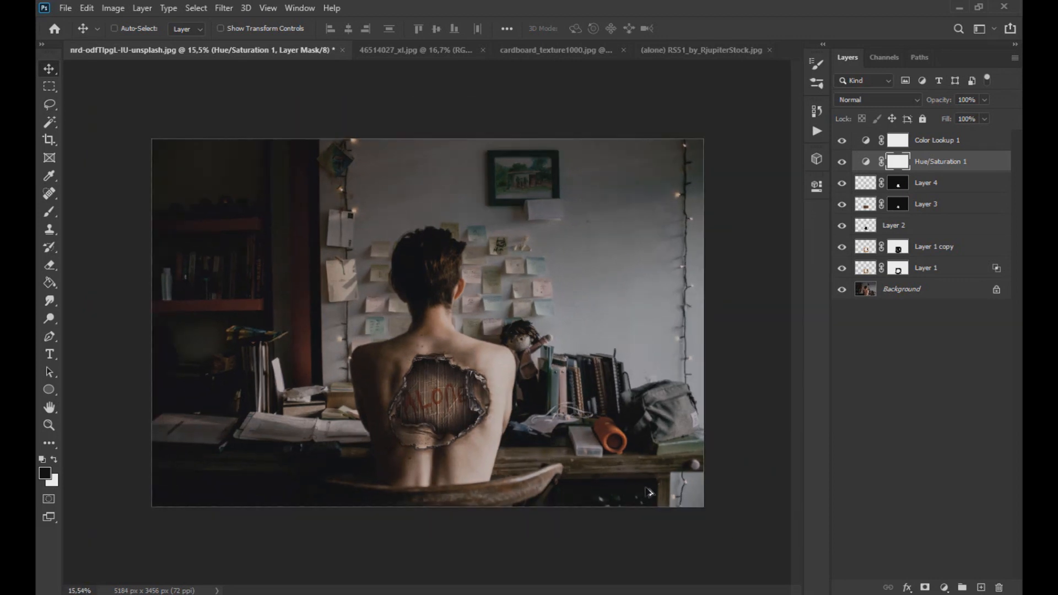
scroll(648, 492, "up", 1)
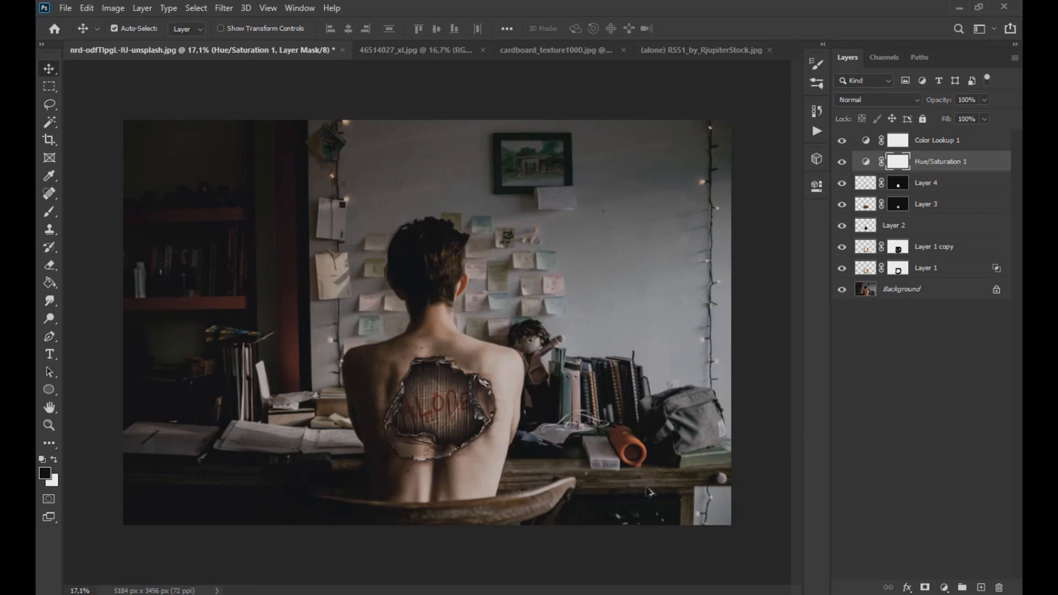
scroll(570, 448, "up", 4)
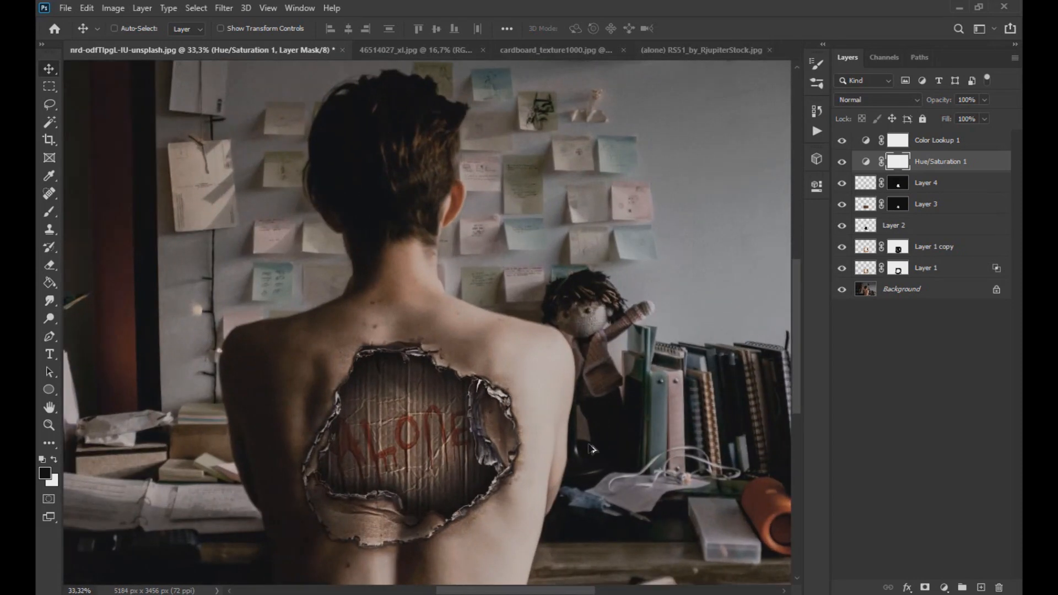
scroll(590, 449, "down", 1)
scroll(540, 491, "up", 3)
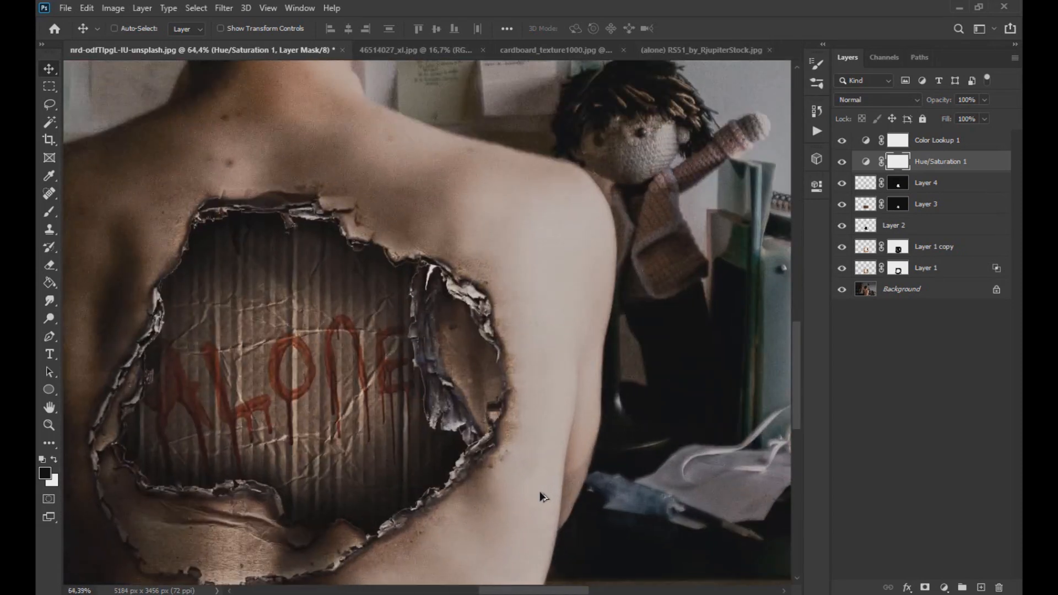
scroll(541, 485, "down", 1)
scroll(546, 488, "down", 4)
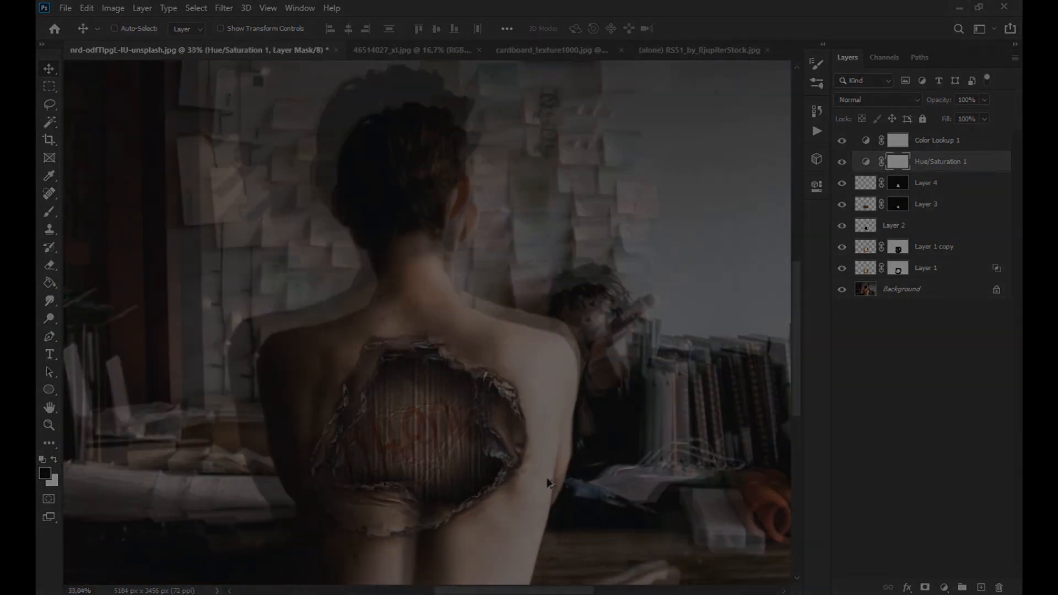